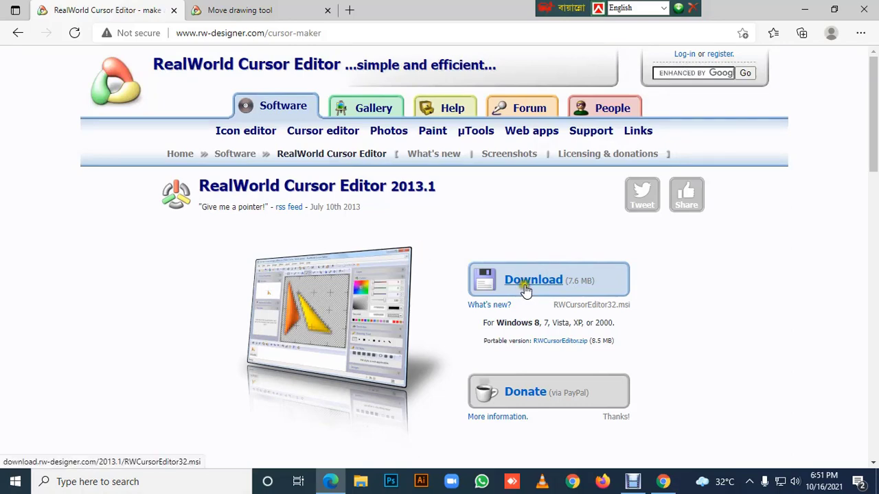
- Switch from the browser to File Explorer and open the Programs folder inside Downloads
click(651, 284)
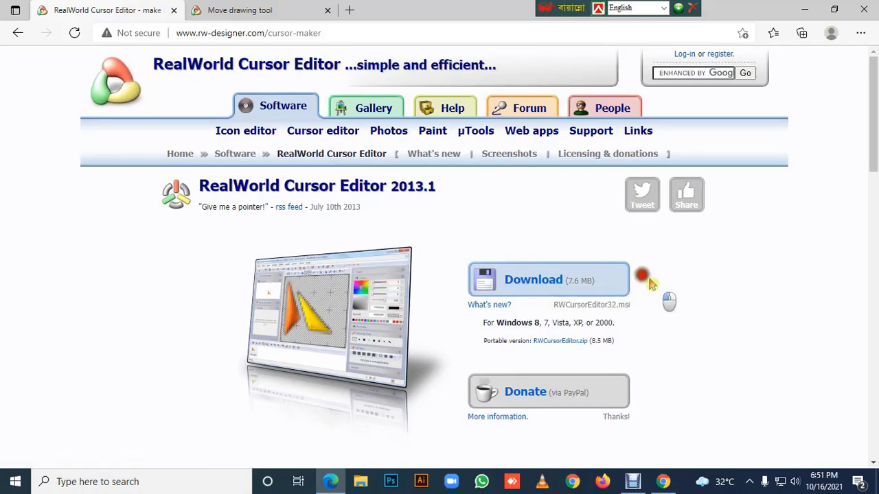
click(802, 9)
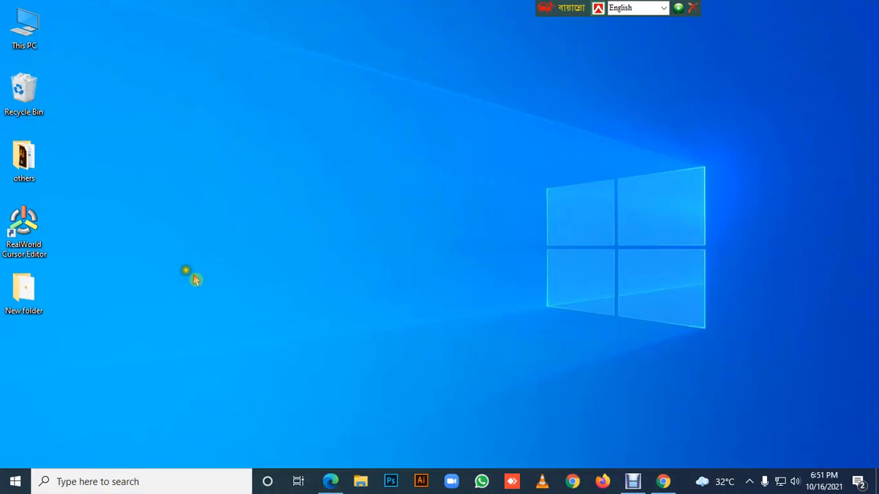
click(360, 482)
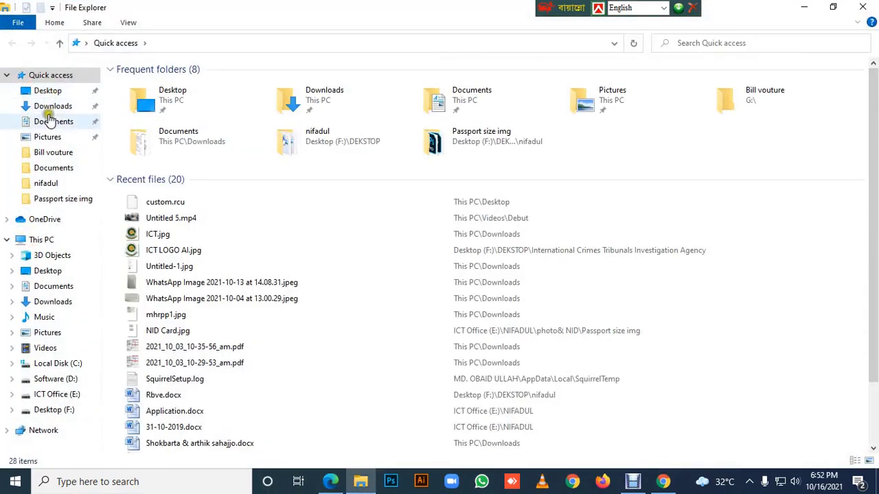
click(53, 107)
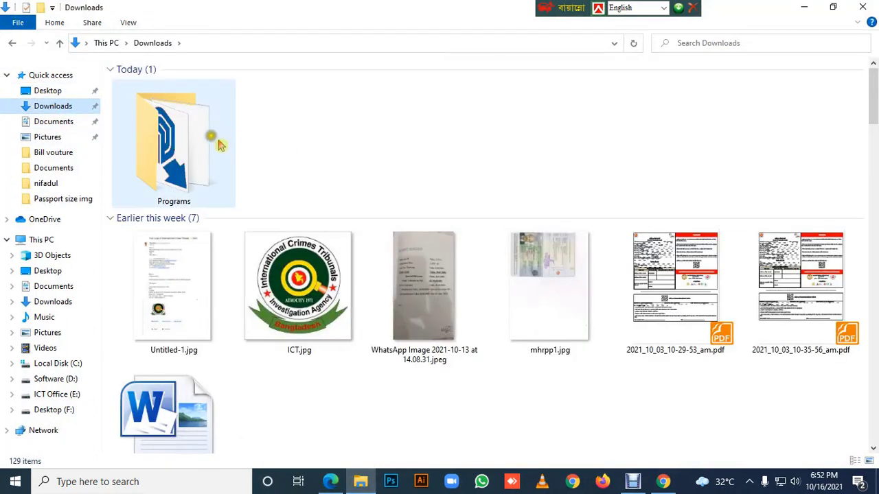
double_click(193, 140)
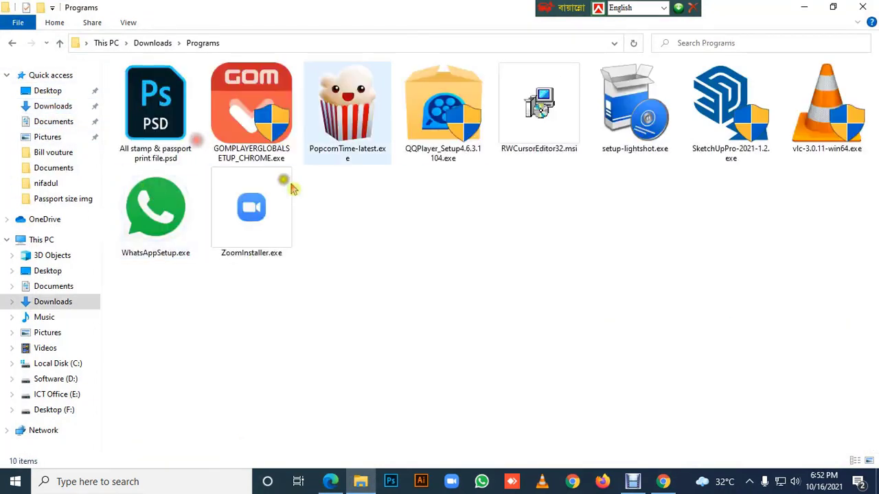
- Run the RWCursorEditor32.msi installer, repair RealWorld Cursor Editor, and close the setup wizard
click(729, 115)
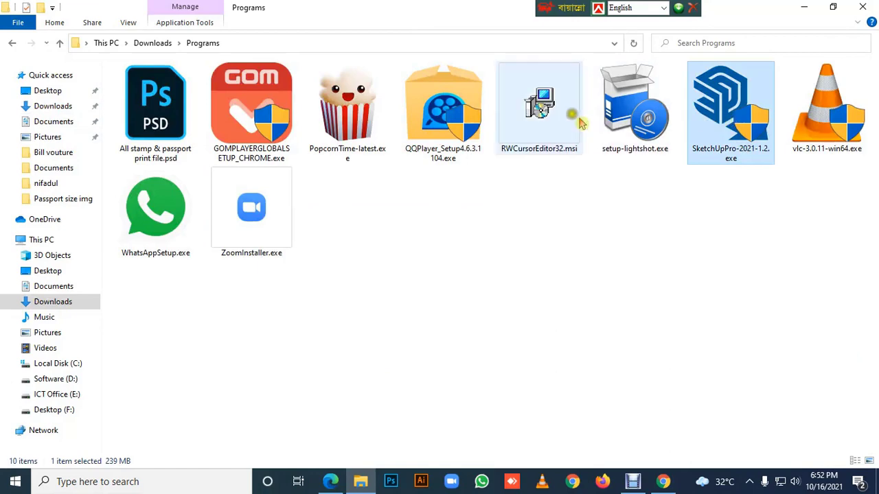
click(535, 109)
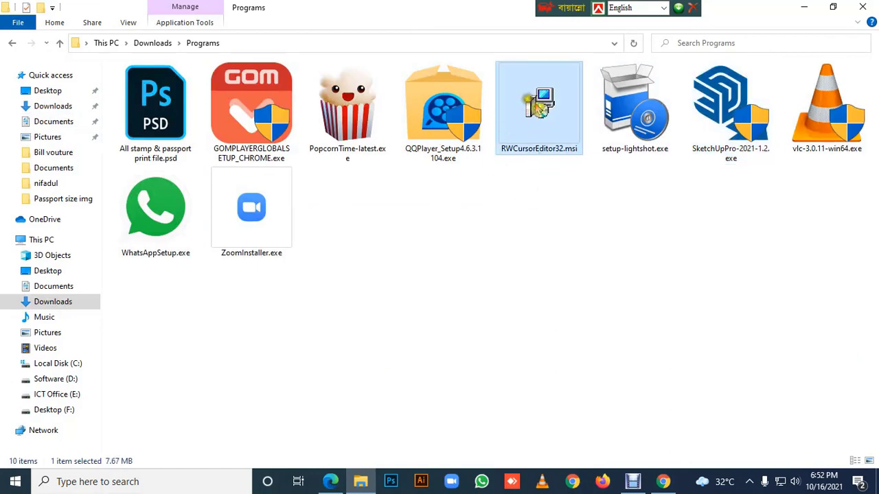
right_click(525, 96)
click(558, 107)
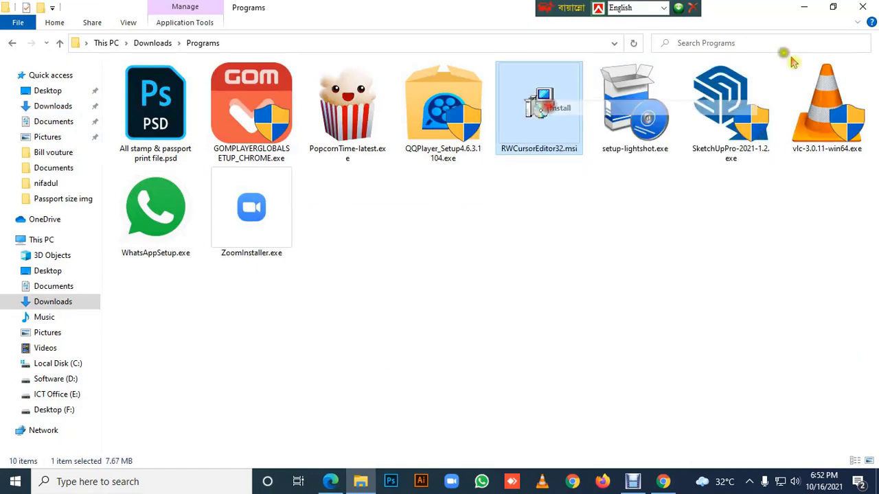
click(804, 7)
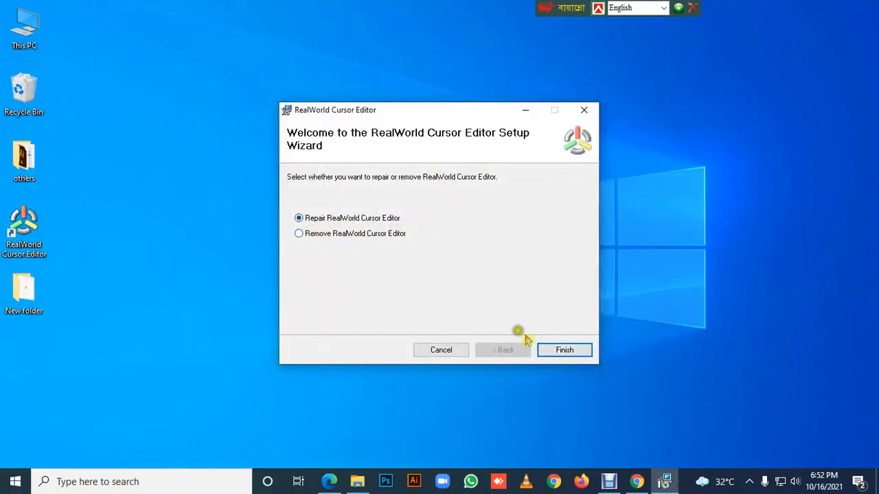
click(563, 349)
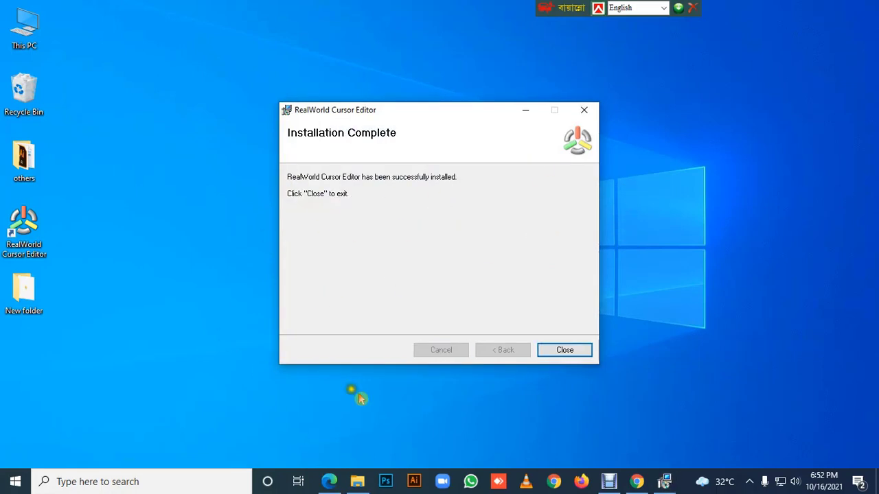
click(567, 348)
- Refresh the desktop and move the RealWorld Cursor Editor shortcut to the middle of it
right_click(391, 169)
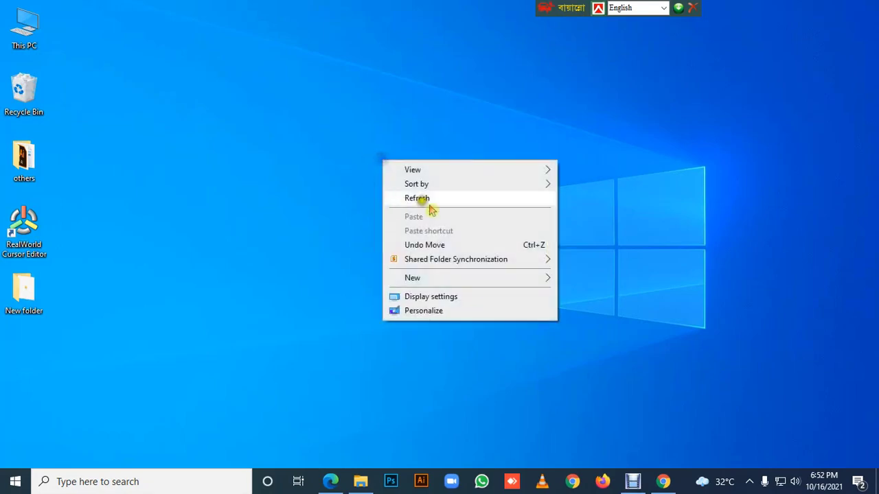
click(422, 198)
drag(24, 223, 412, 227)
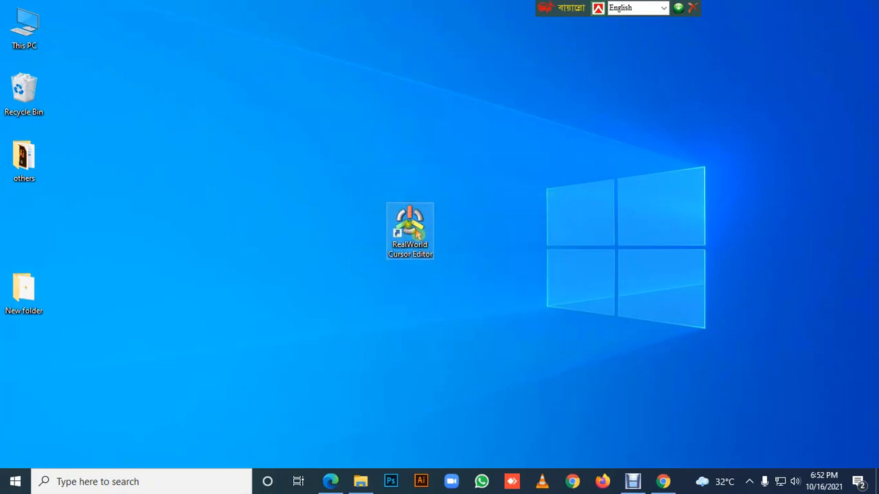
- Launch RealWorld Cursor Editor and create a new mouse cursor with canvas size 32 and 32-bit smooth-edge color depth
double_click(415, 232)
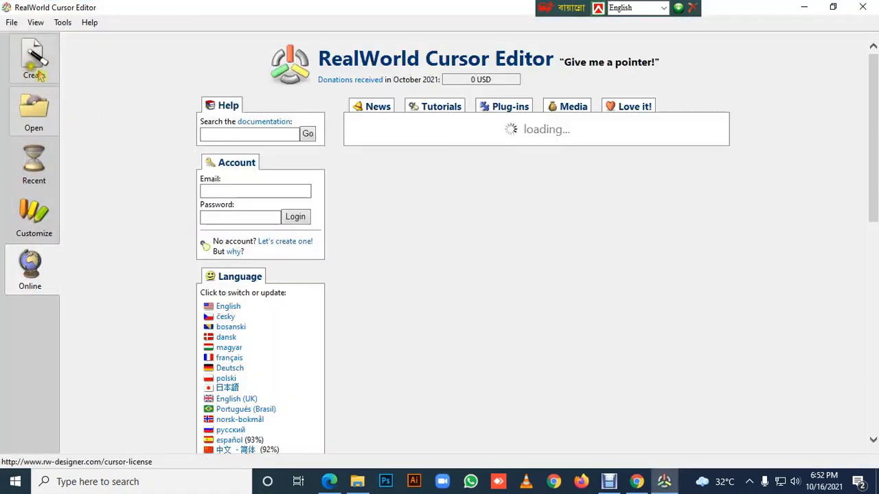
click(30, 60)
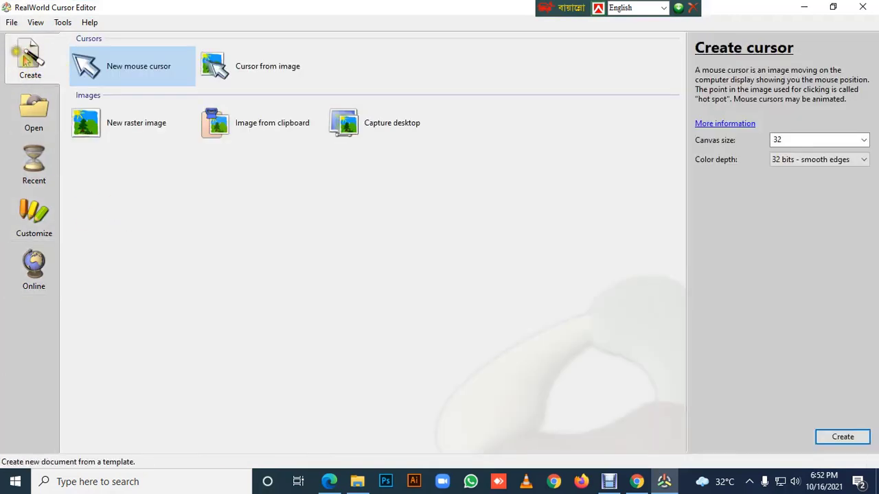
click(841, 438)
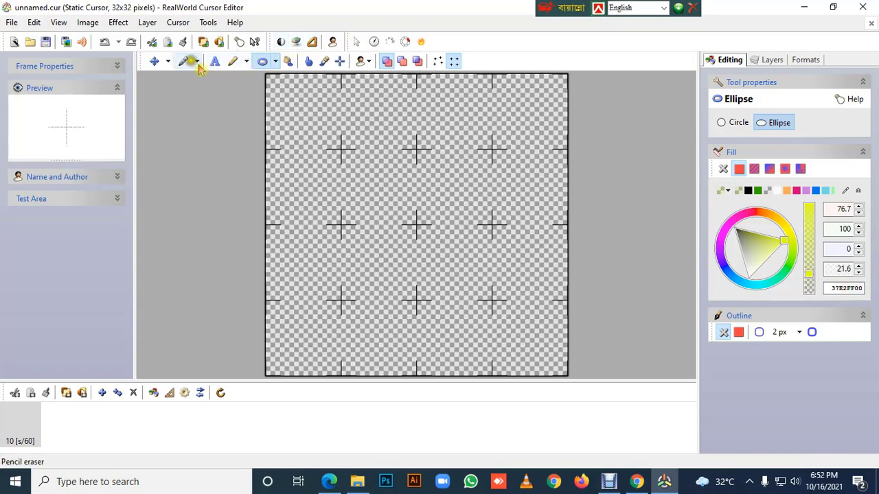
- Open the settings for creating an arrow shape in the empty cursor
click(359, 43)
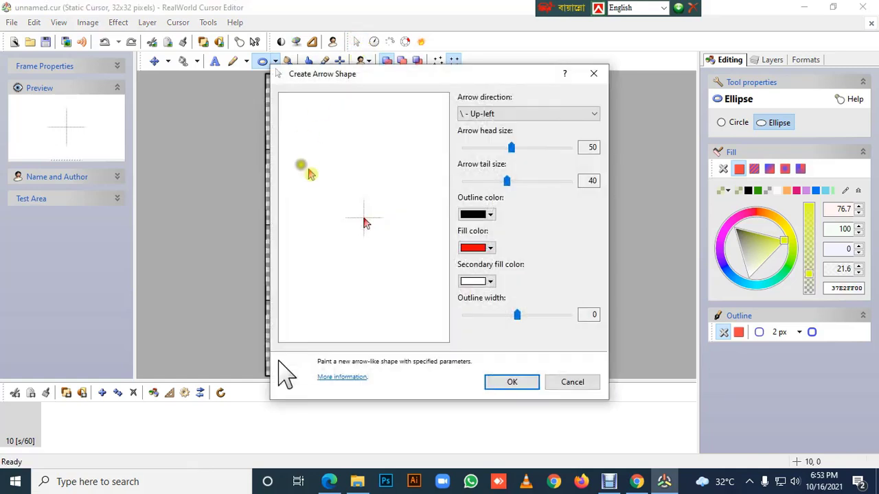
- Try a fill color sampled from a screen pixel and a white fill for the arrow
click(488, 248)
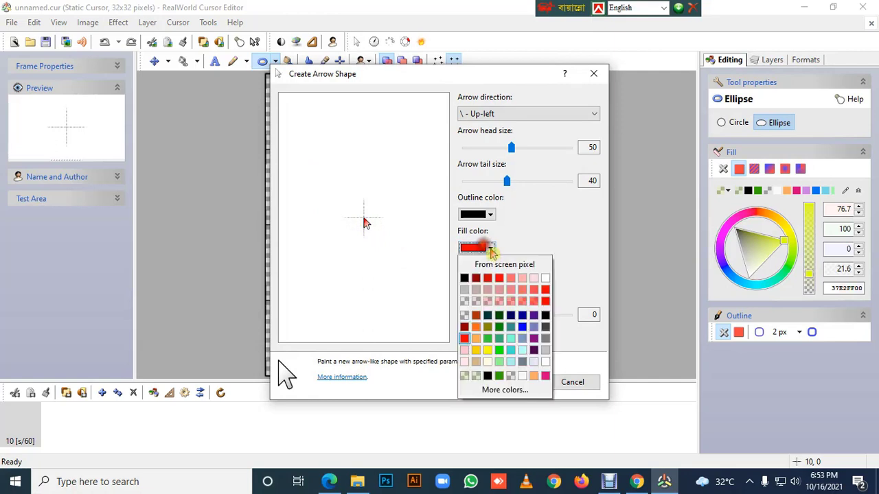
click(535, 268)
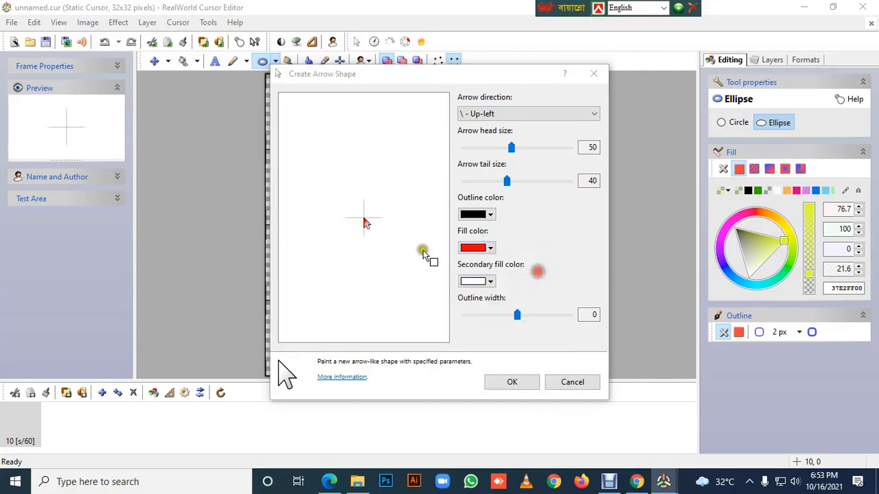
click(497, 261)
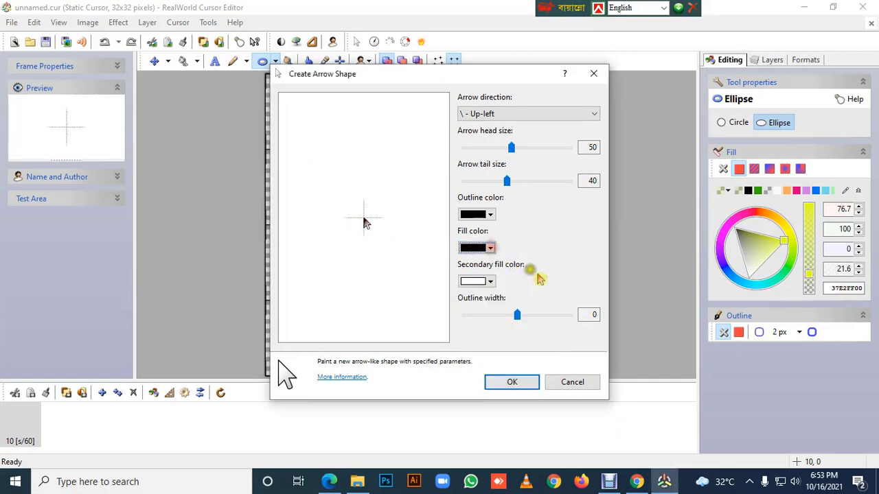
click(490, 248)
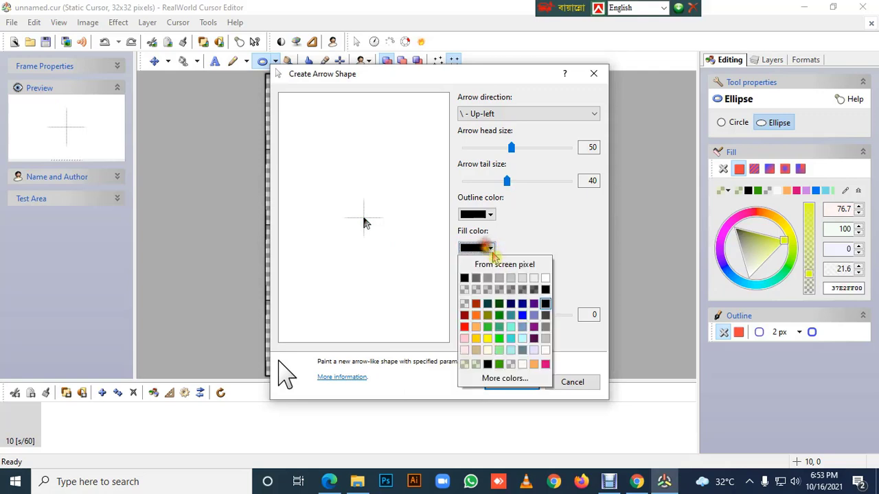
click(542, 279)
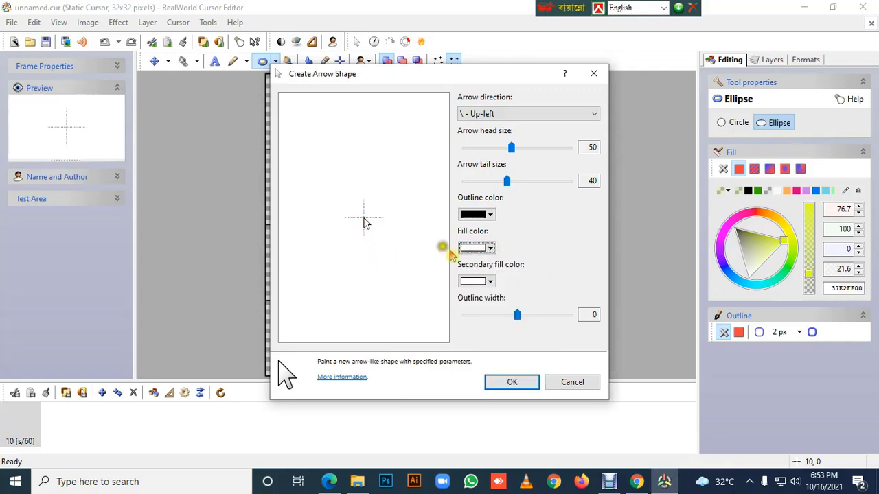
- Set the arrow's outline color to dark gray and its fill color to red
click(490, 215)
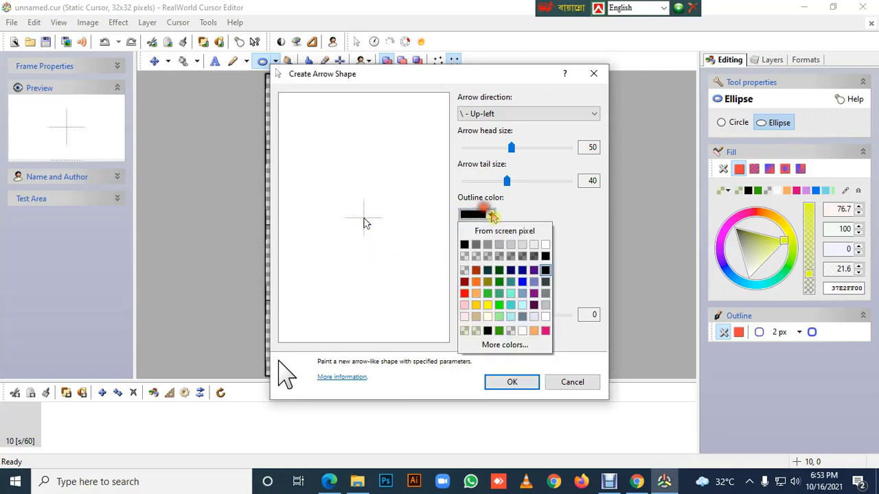
click(477, 246)
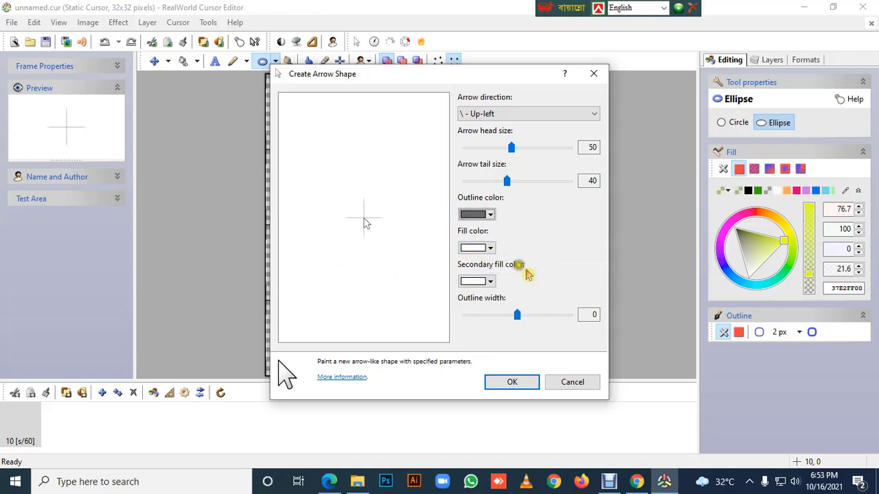
click(489, 248)
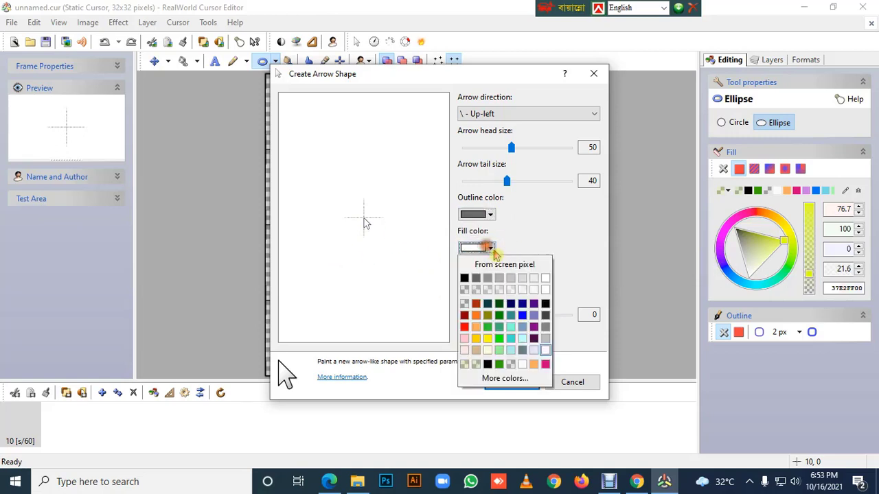
click(465, 328)
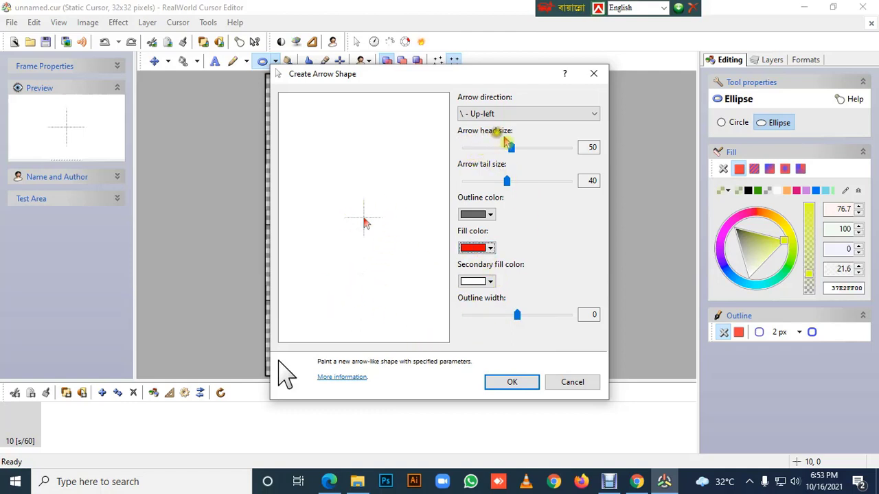
- Set the arrow head size to 75 and add the arrow shape to the cursor
double_click(591, 146)
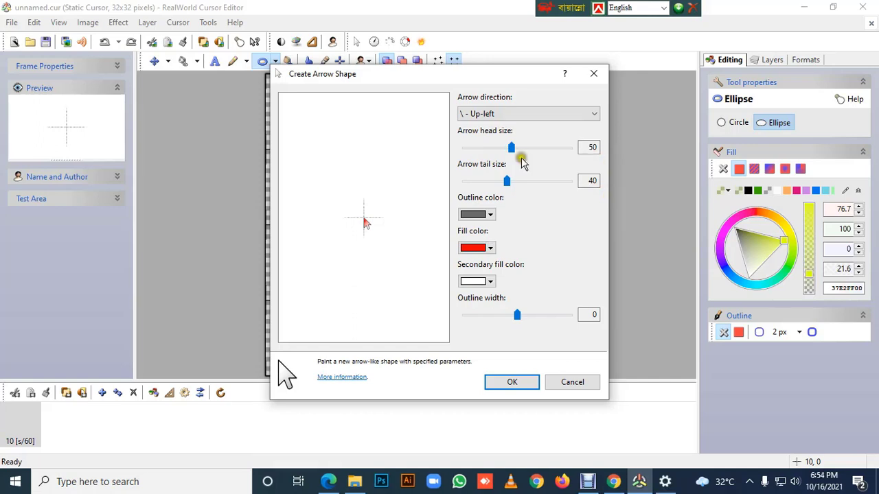
drag(513, 154, 541, 155)
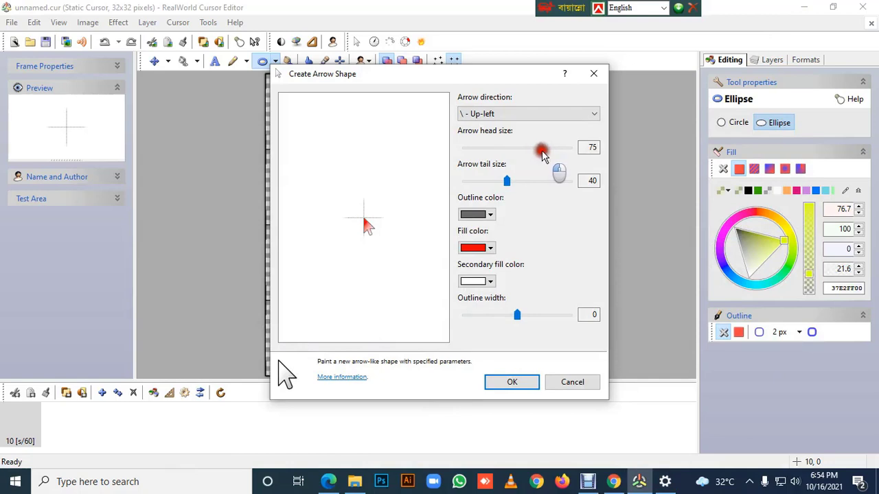
click(512, 382)
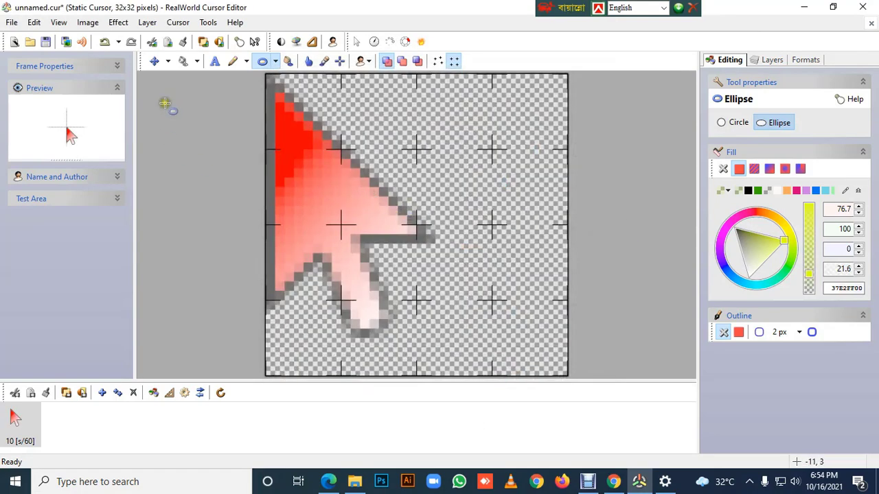
- Move the arrow drawing from the canvas edge toward the center with the Move tool in Wrap mode
click(154, 61)
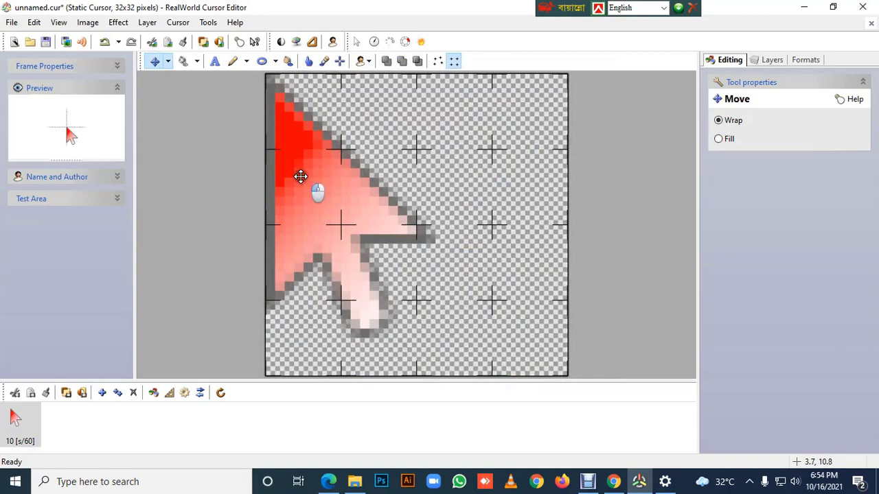
drag(301, 176, 353, 192)
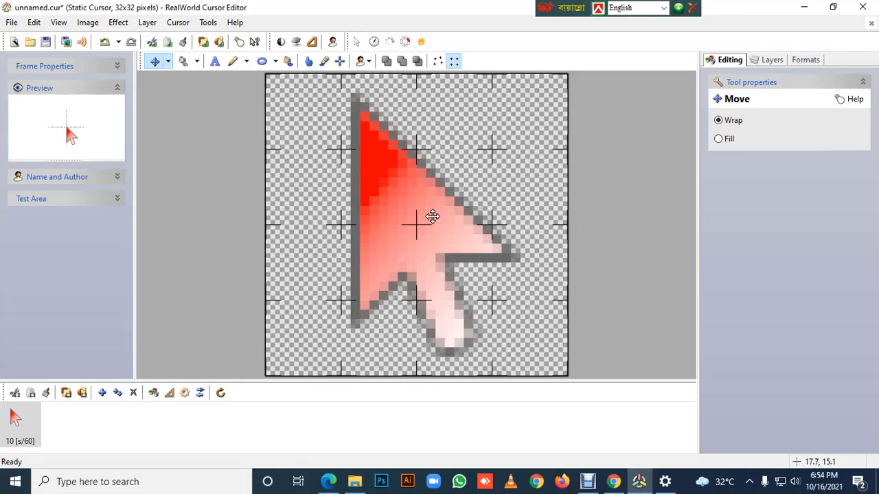
- Save the cursor to the Desktop as the static cursor file custom.cur
click(12, 22)
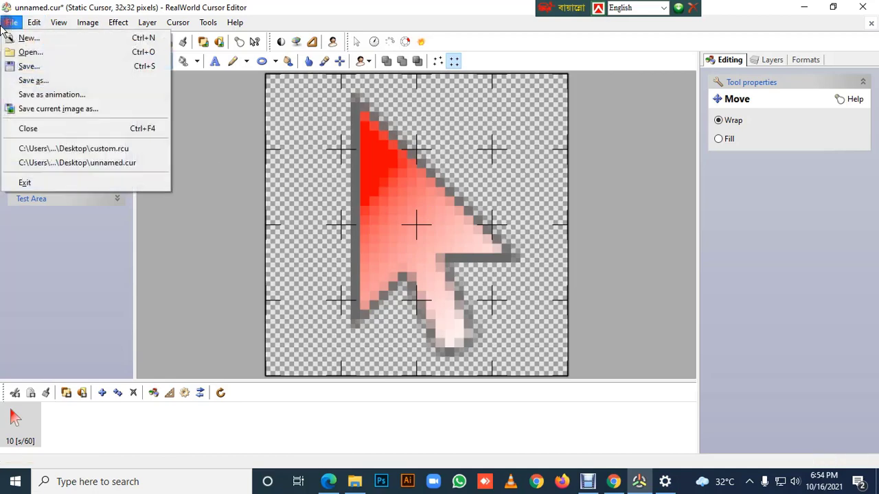
click(48, 66)
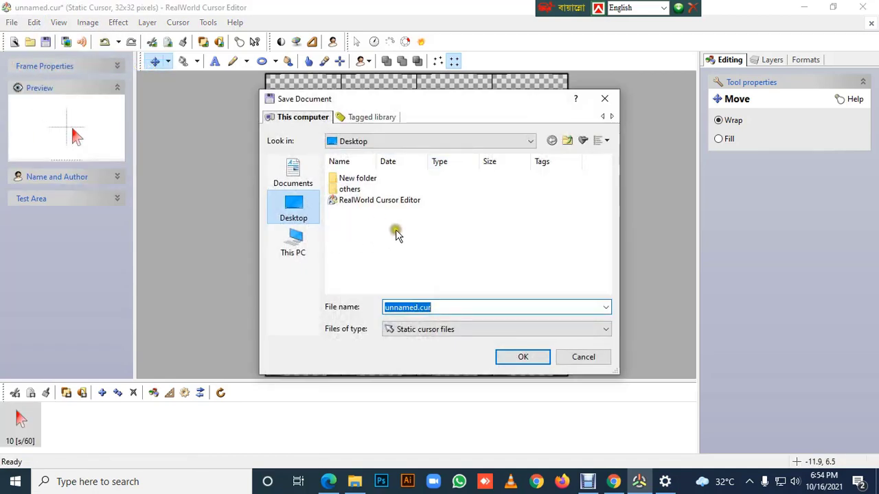
click(397, 234)
double_click(419, 307)
key(Home)
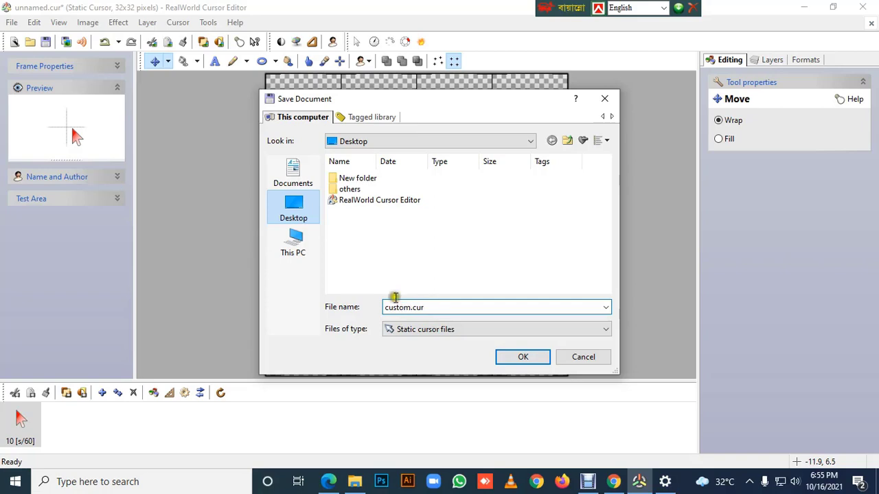
click(521, 357)
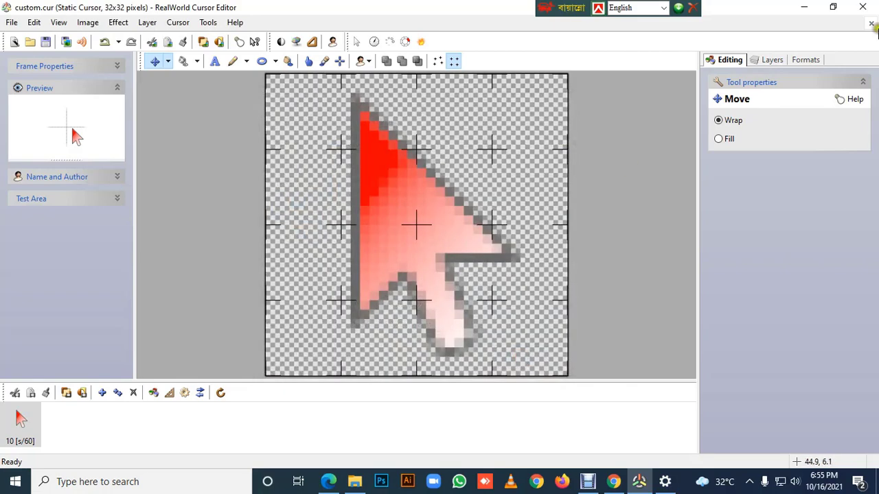
- Minimize the editor and place the custom.cur file near the RealWorld Cursor Editor shortcut on the desktop
click(803, 6)
drag(287, 219, 503, 159)
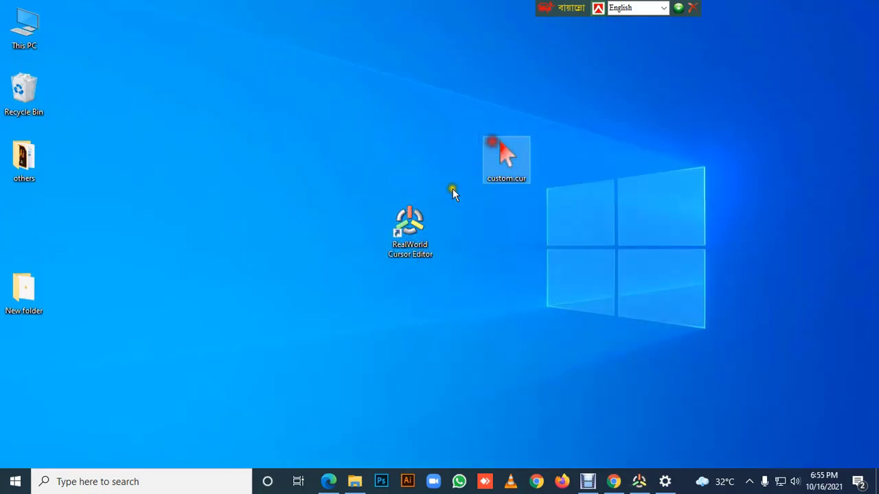
- Place the RealWorld Cursor Editor shortcut beside custom.cur on the desktop and refresh the desktop
drag(412, 230, 414, 168)
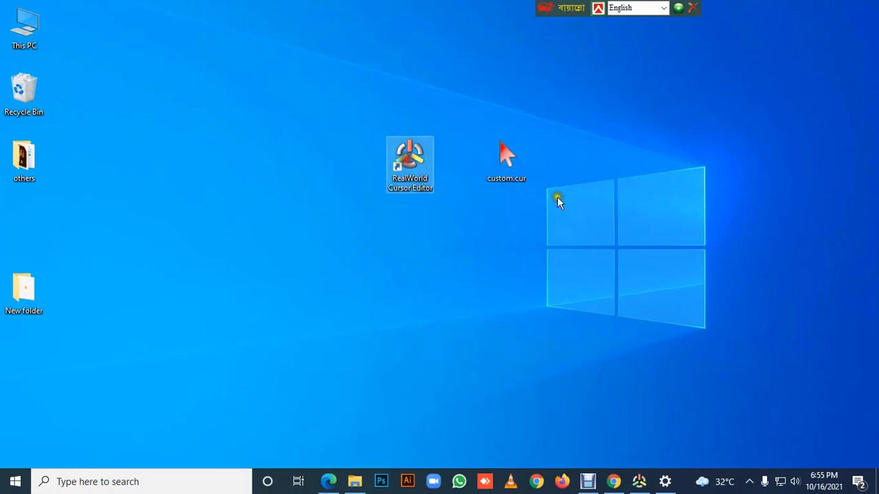
click(585, 245)
right_click(623, 160)
click(653, 195)
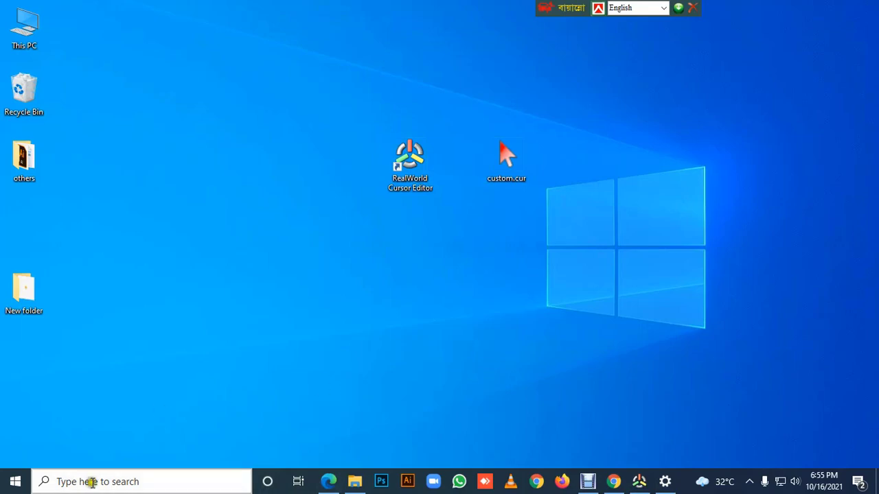
- Open the Windows mouse settings and bring up the pointer customization in the additional mouse options
click(91, 483)
click(143, 231)
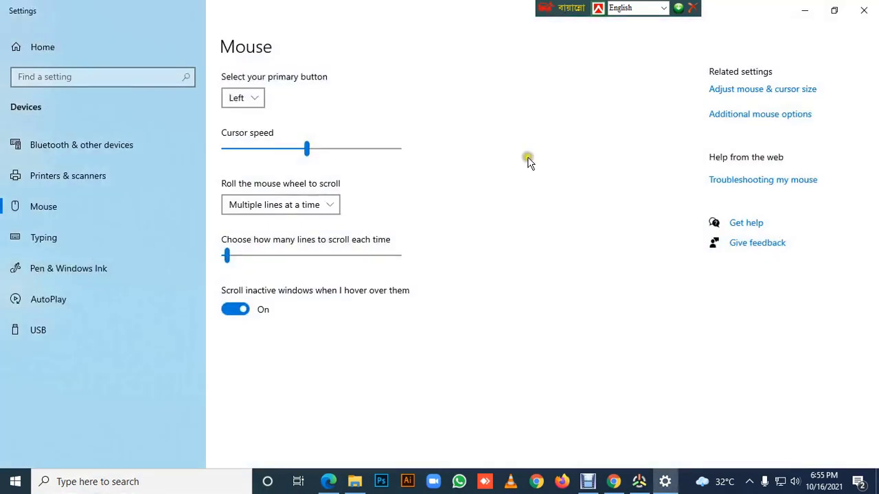
click(719, 112)
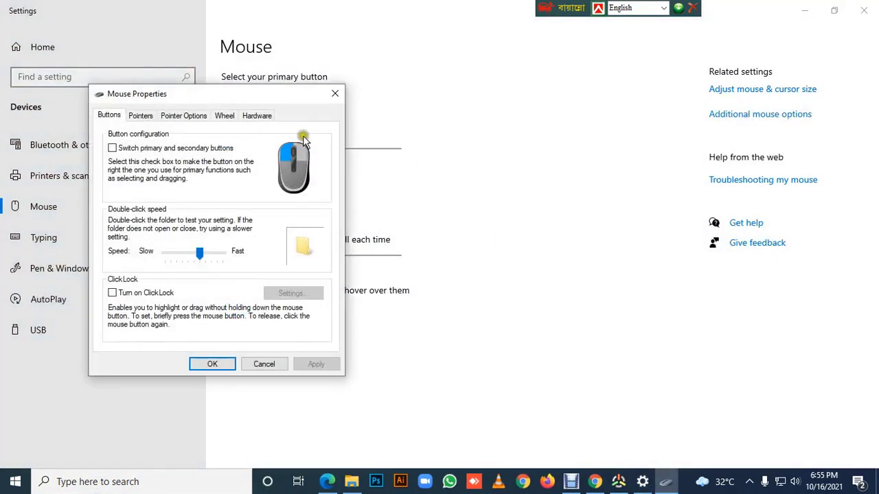
click(140, 116)
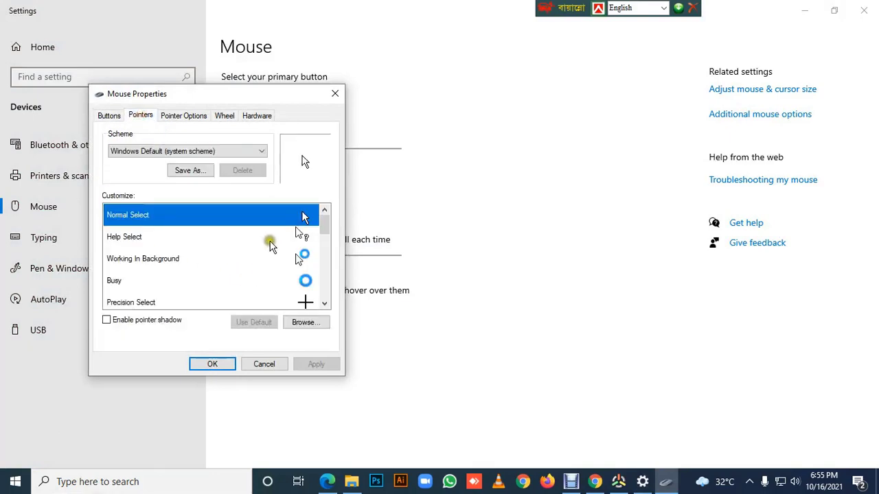
- Look over the cursor files on the Desktop and the available pointer schemes without choosing any
click(300, 323)
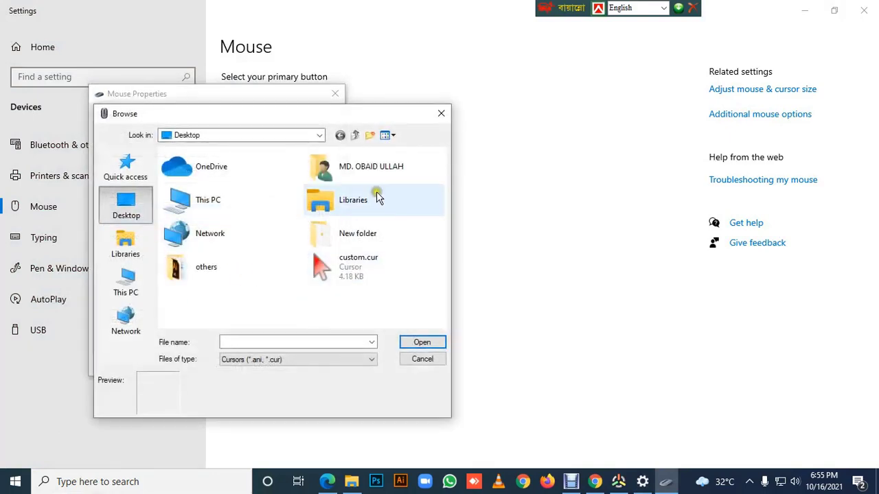
click(418, 359)
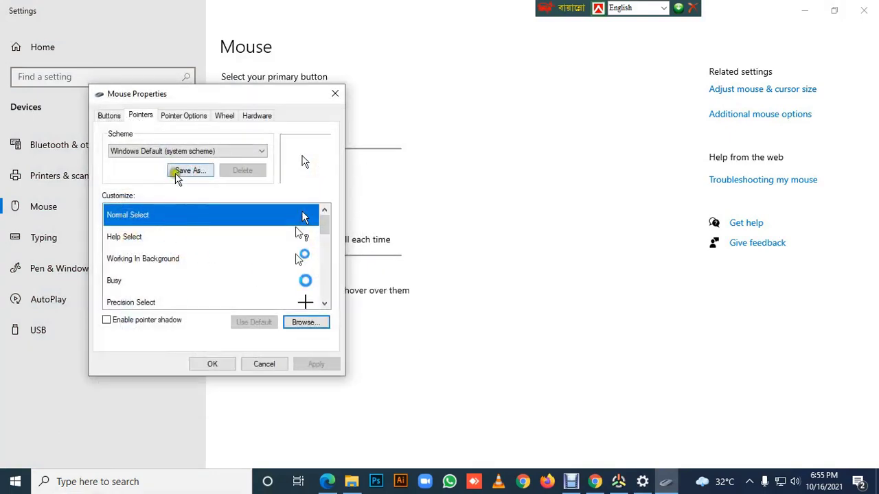
click(263, 152)
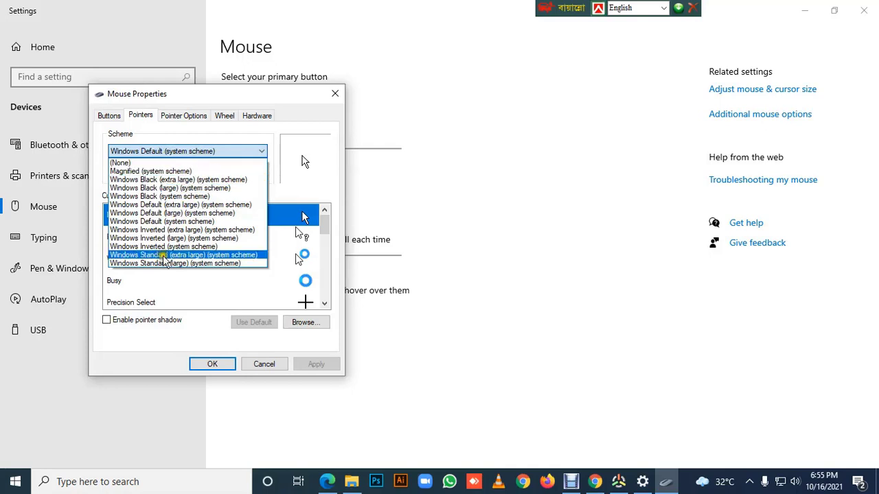
click(308, 160)
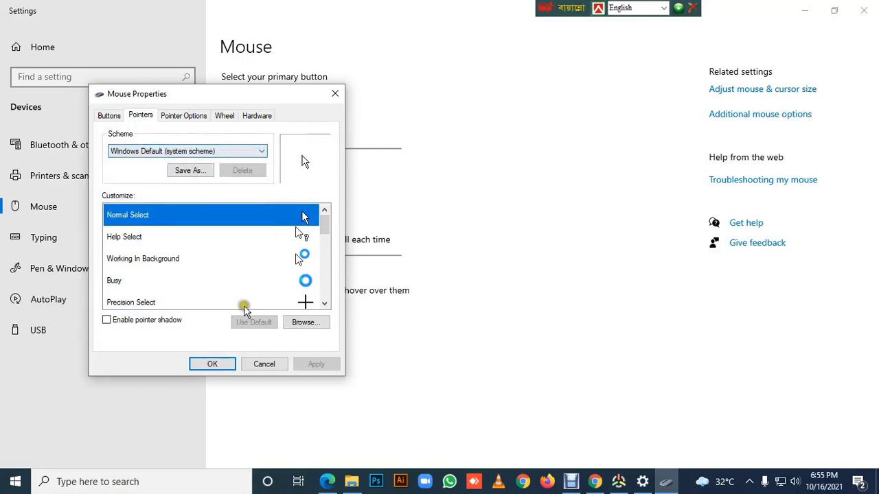
- Assign custom.cur from the Desktop to the Normal Select pointer, apply it and close Mouse Properties
click(302, 323)
click(345, 264)
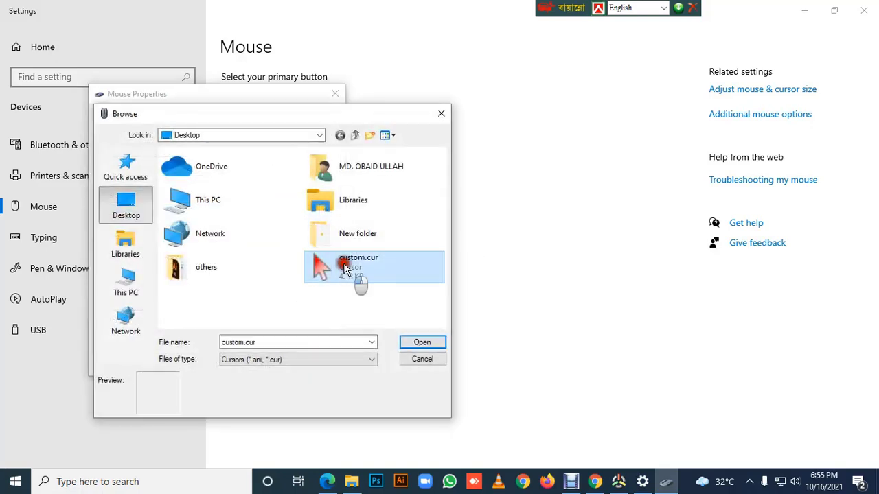
click(422, 342)
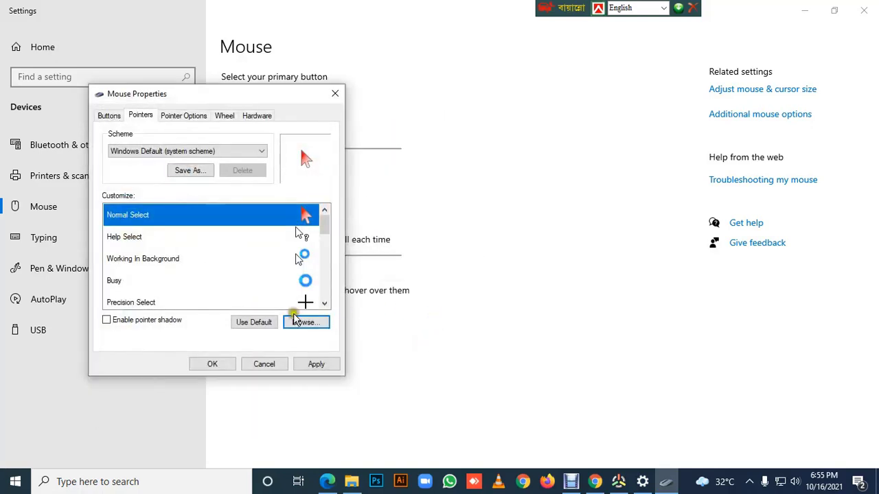
click(316, 363)
click(214, 364)
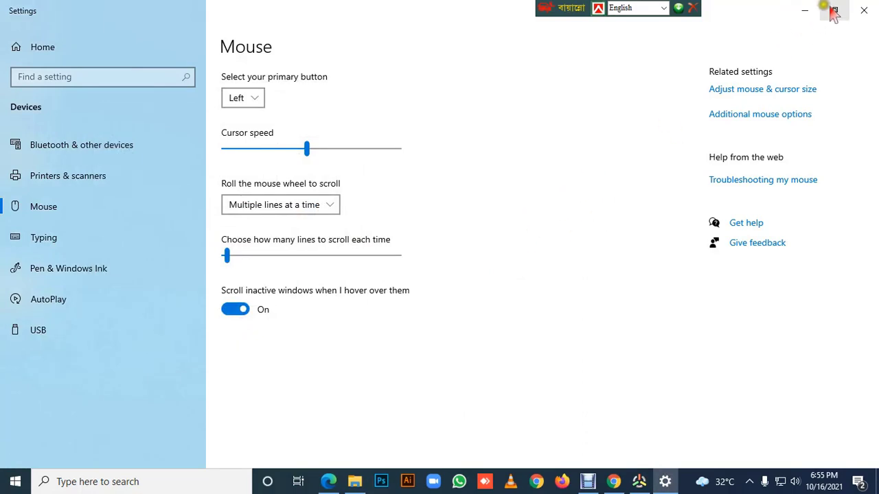
- Minimize the Settings window and refresh the desktop
click(798, 8)
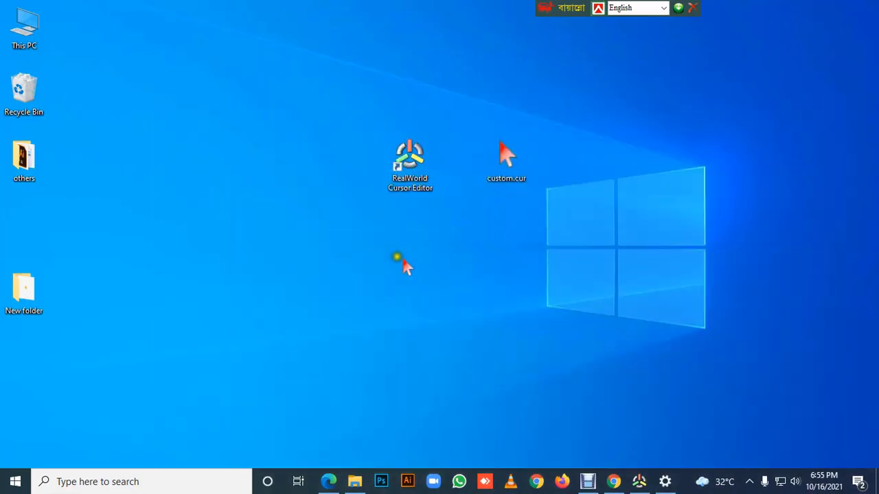
right_click(350, 247)
click(374, 288)
- Switch back to RealWorld Cursor Editor and look through the shape drawing tools, including Ellipse, Rectangle, Curve and Polygon
click(639, 481)
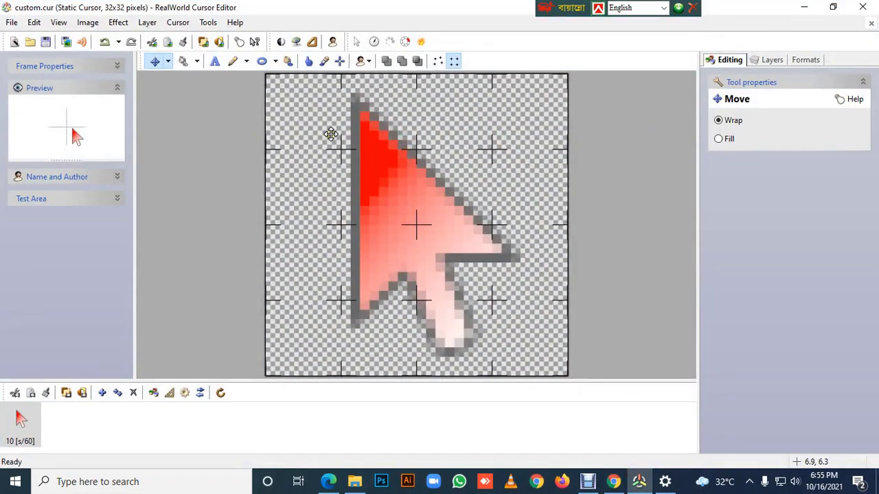
click(275, 65)
click(276, 64)
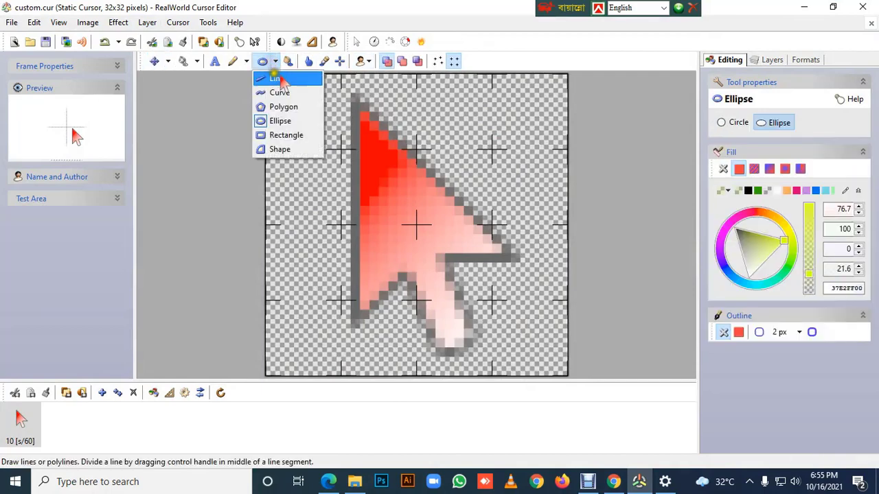
click(278, 123)
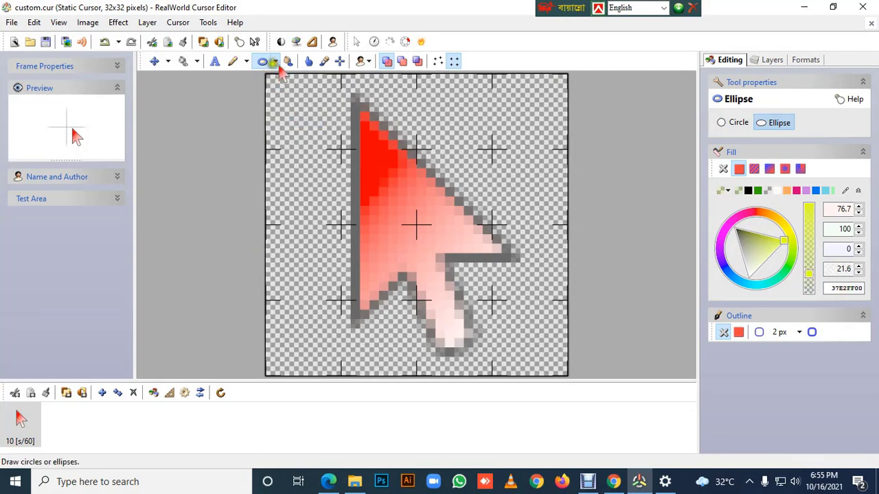
click(276, 65)
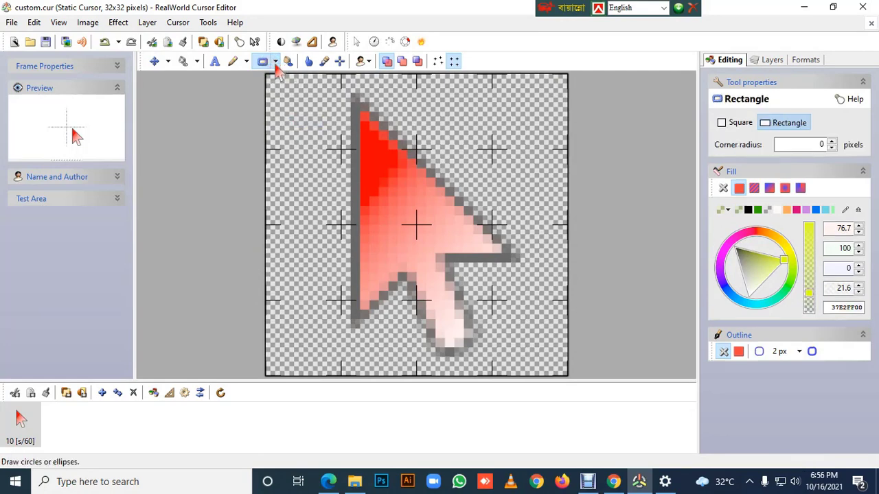
click(275, 66)
click(276, 67)
click(275, 67)
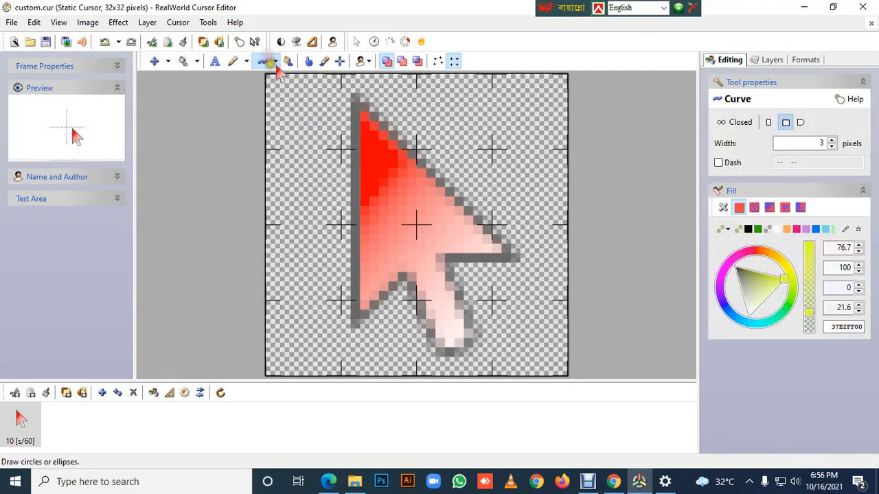
click(275, 65)
click(275, 65)
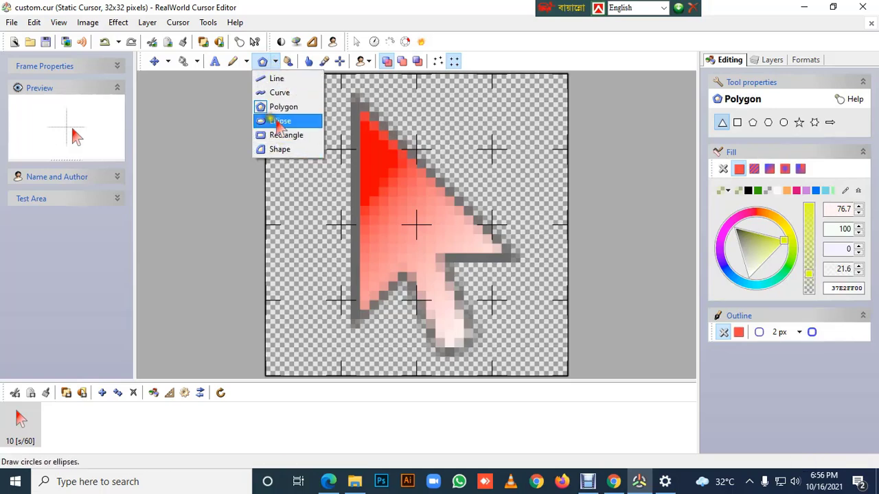
click(277, 120)
- Look through the move and selection tools, including Magic wand and Ellipse selection
click(170, 67)
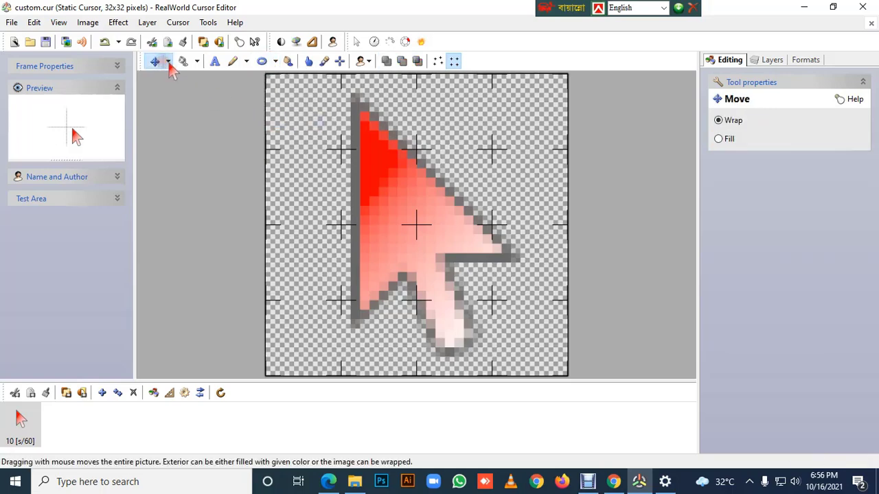
click(171, 67)
click(170, 67)
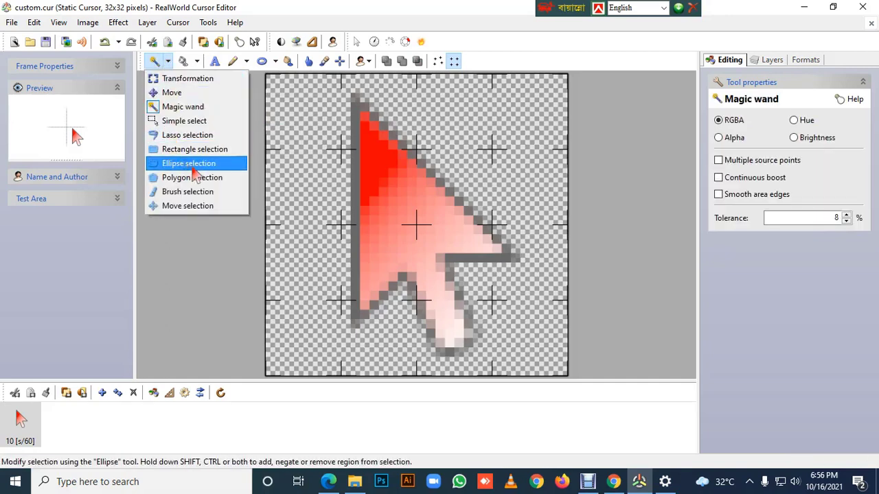
click(172, 162)
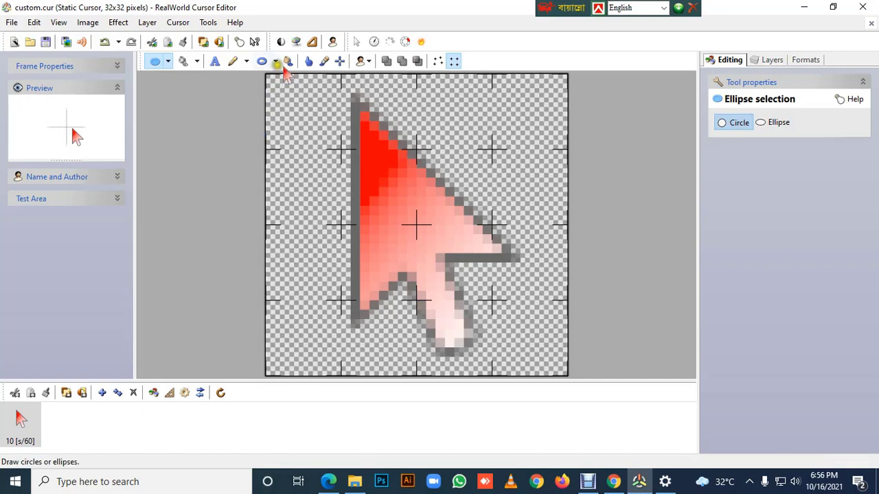
- Draw a 32 x 32 ellipse over the red arrow so that it fills the whole canvas
click(275, 61)
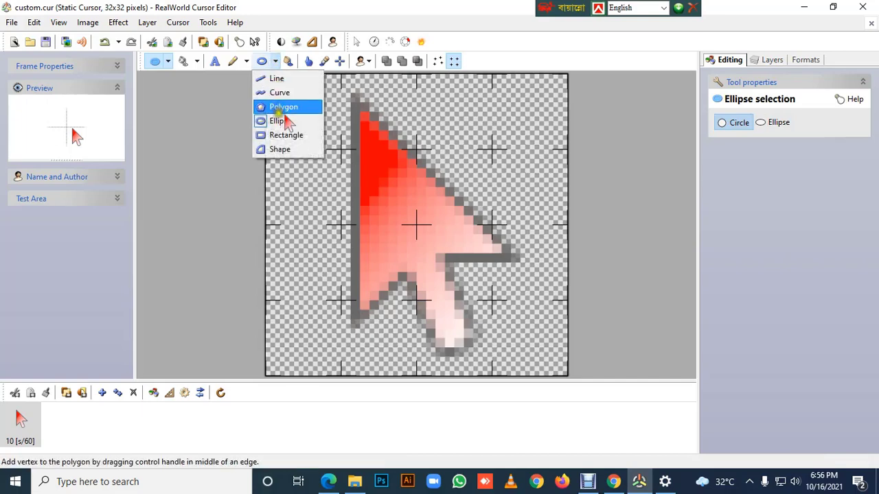
click(296, 128)
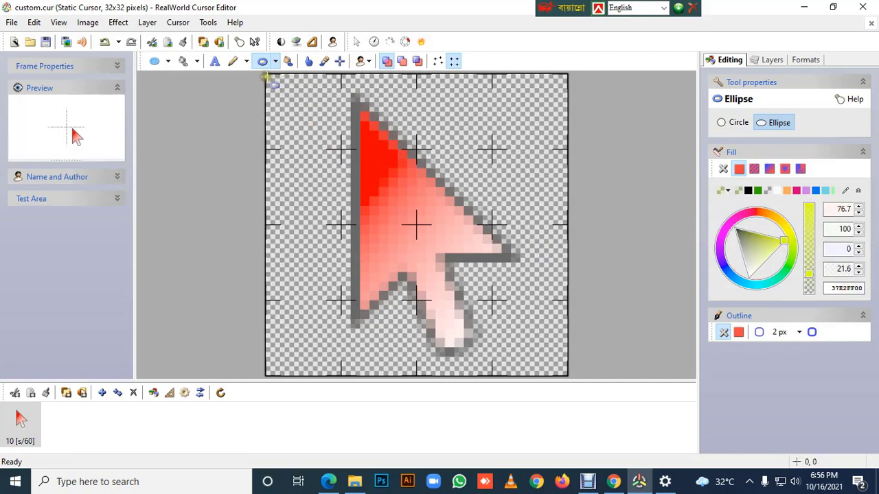
drag(267, 77, 565, 372)
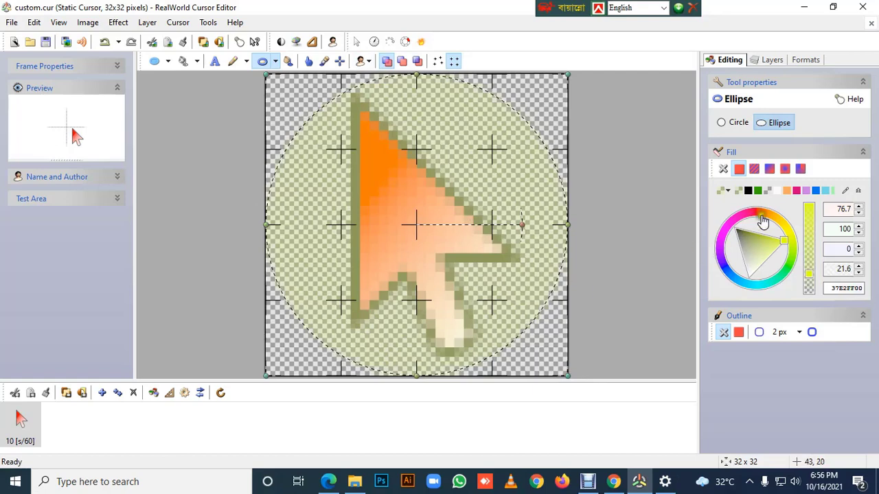
- Change the ellipse's fill to a translucent green, 2C71FF00, with 17.3 opacity
click(791, 247)
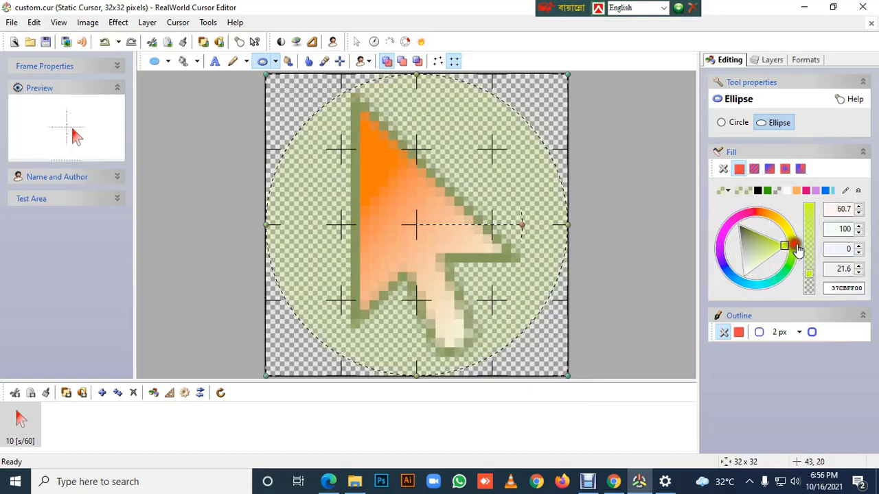
click(791, 266)
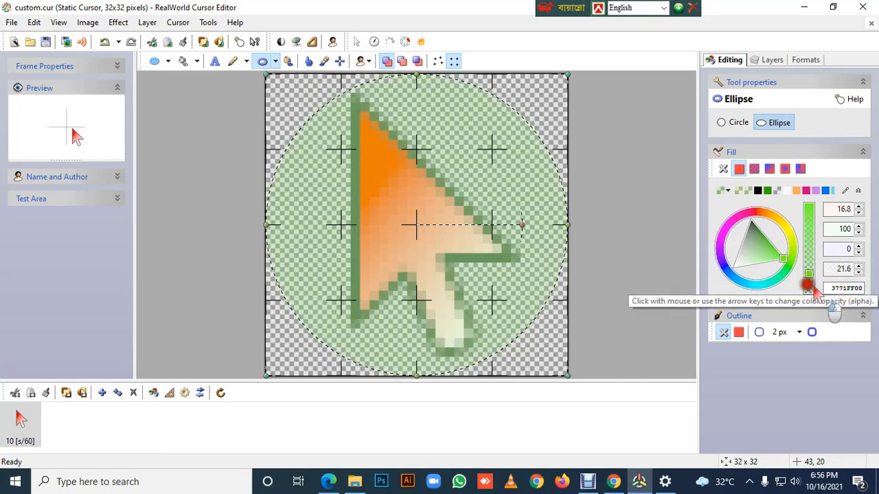
click(811, 282)
drag(818, 284, 827, 285)
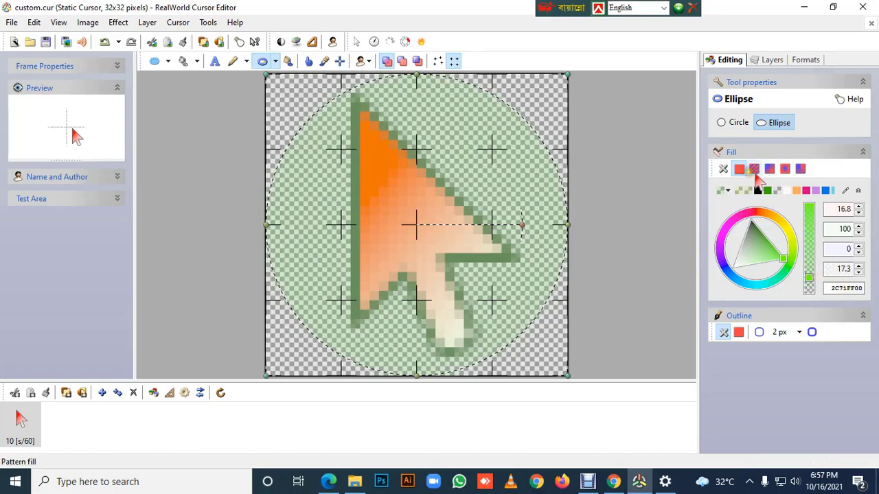
- Save the edited cursor to the Desktop as the static cursor file custom.cur, overwriting the existing file
click(11, 22)
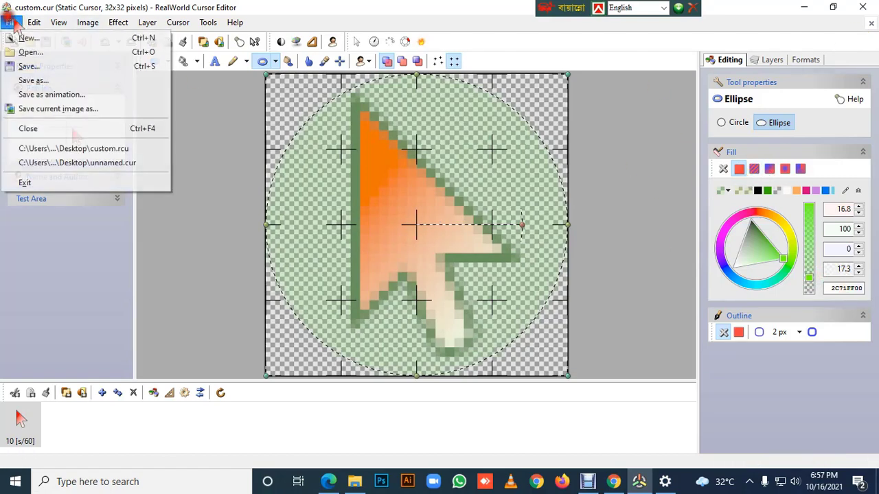
click(34, 66)
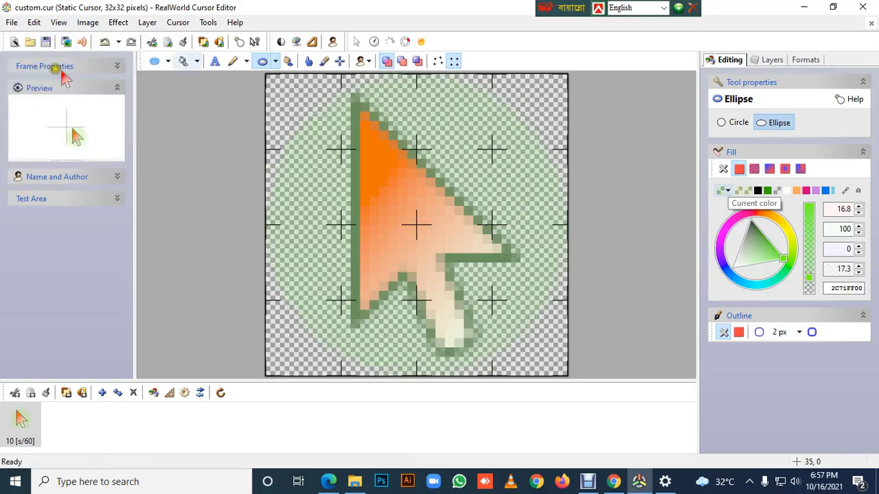
click(12, 22)
click(37, 79)
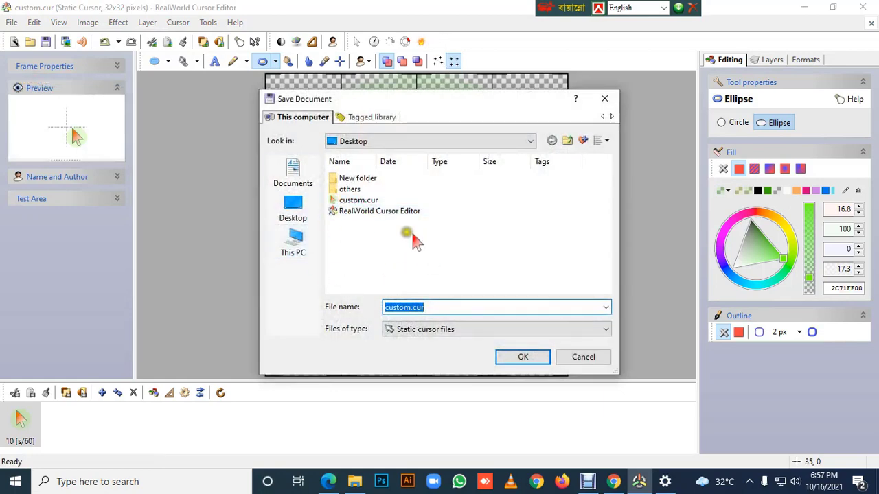
click(522, 357)
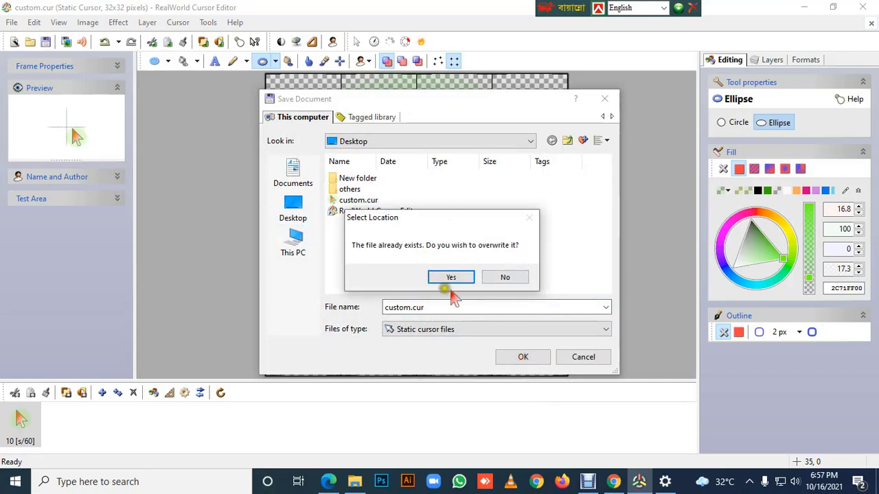
click(452, 276)
- Minimize the editor, refresh the desktop to check the custom.cur icon, and return to the editor
click(804, 8)
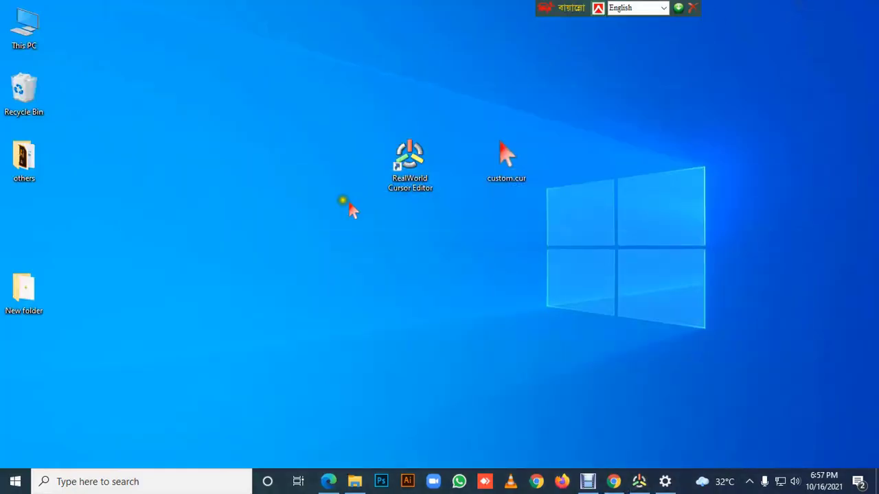
right_click(307, 204)
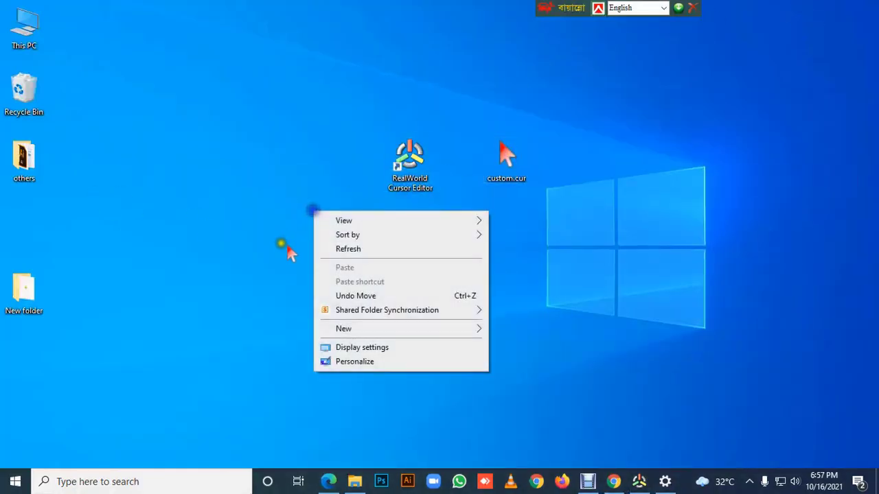
click(341, 248)
click(639, 481)
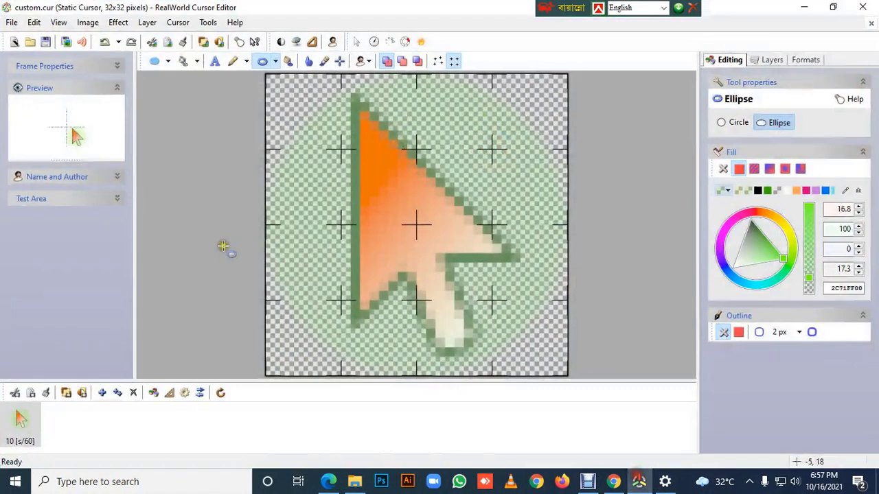
- Save a copy of the cursor to the Desktop as the static cursor file custoim1.cur
click(11, 22)
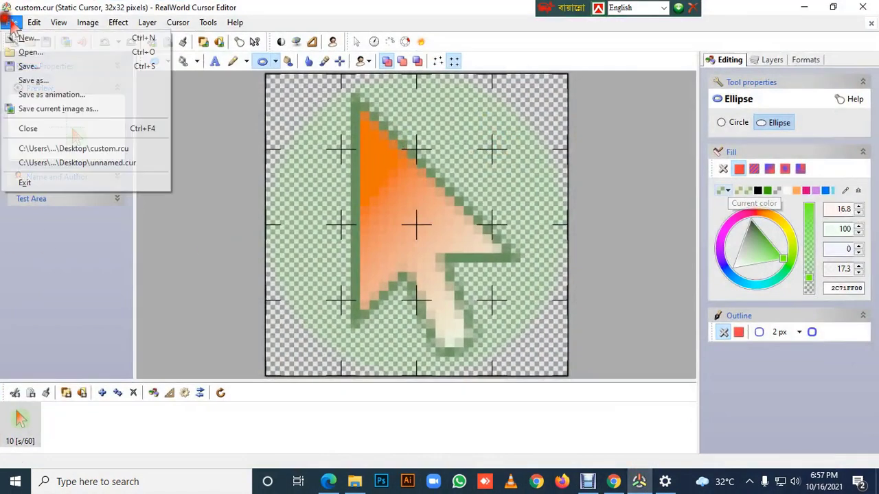
click(34, 80)
click(386, 248)
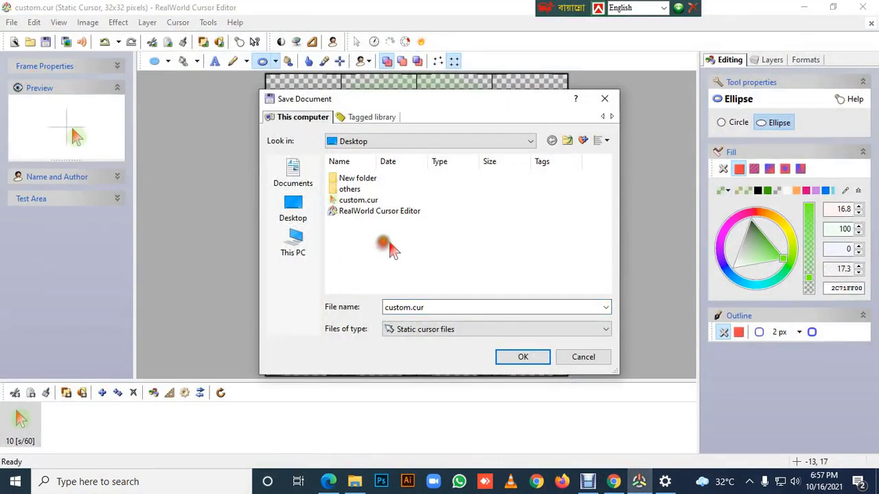
double_click(405, 309)
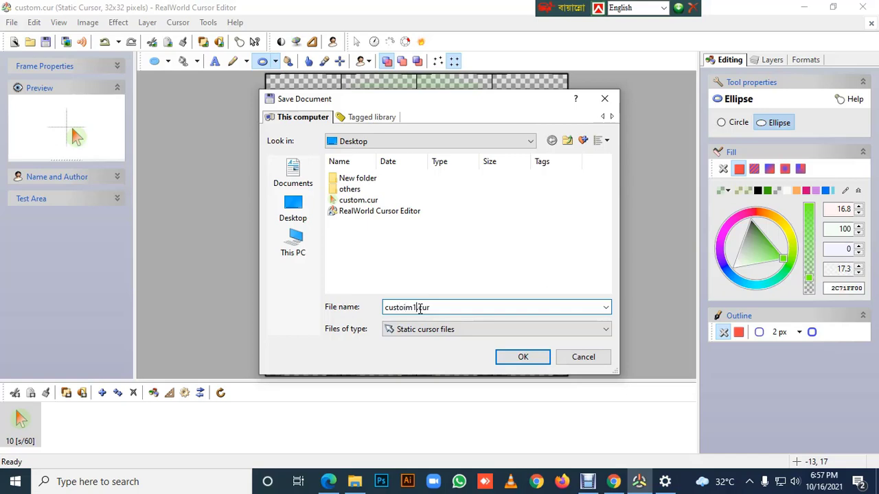
click(523, 356)
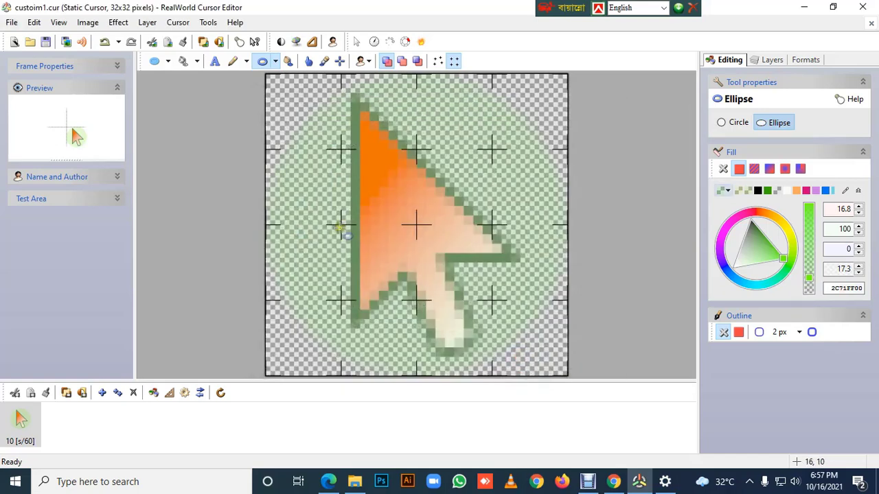
- Minimize the editor, place the custoim1.cur icon beside custom.cur on the desktop, and refresh the desktop
click(805, 8)
drag(26, 221, 605, 159)
right_click(725, 142)
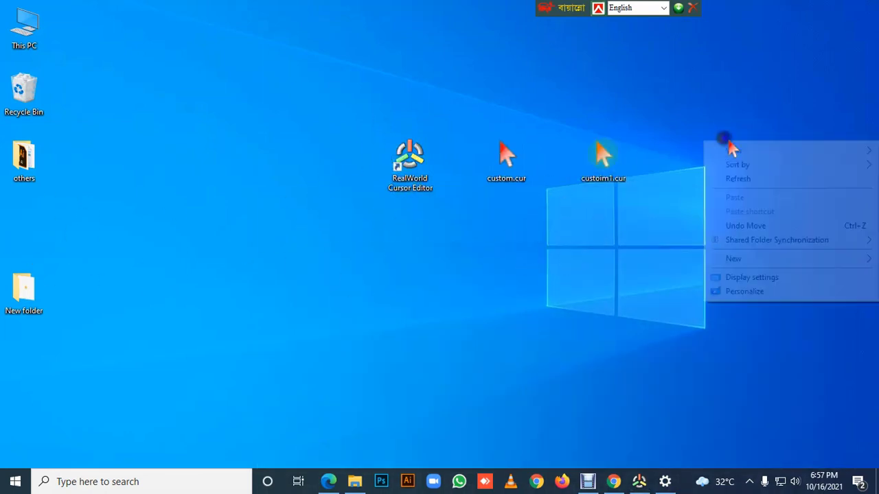
click(727, 180)
click(506, 183)
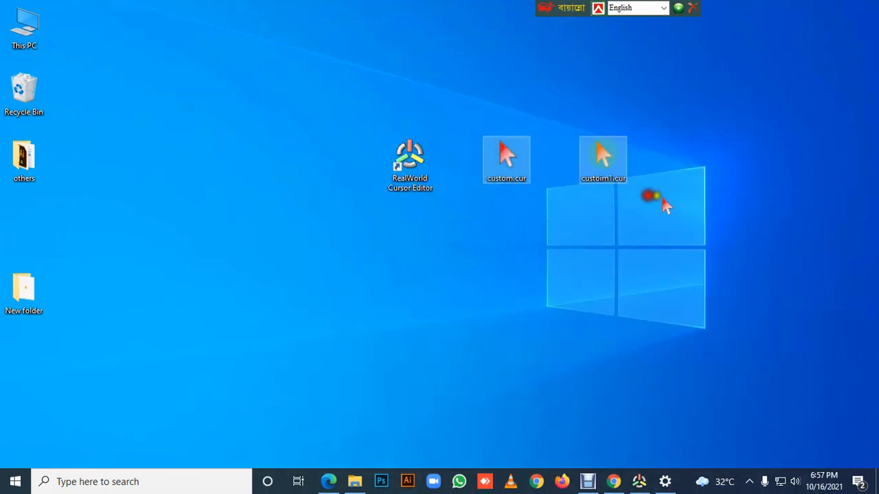
click(758, 160)
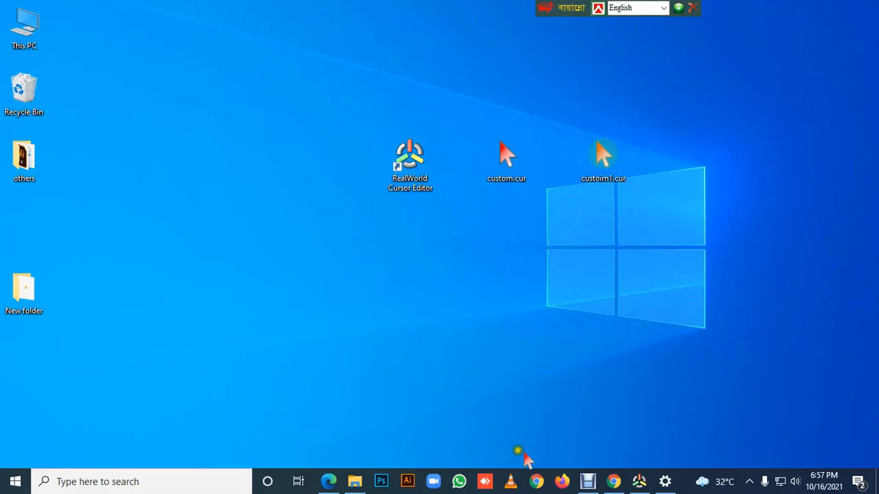
- Search Windows for mouse, open Mouse settings, and bring up the pointer customization in the additional mouse options
click(664, 481)
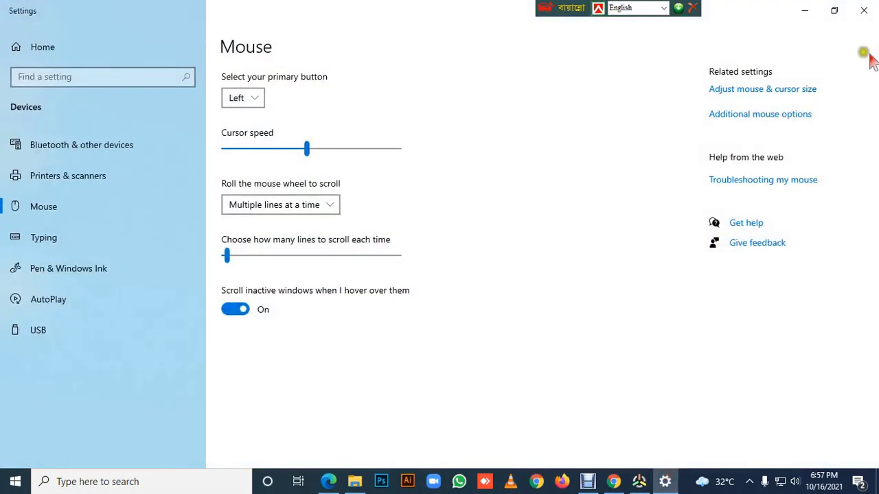
click(864, 11)
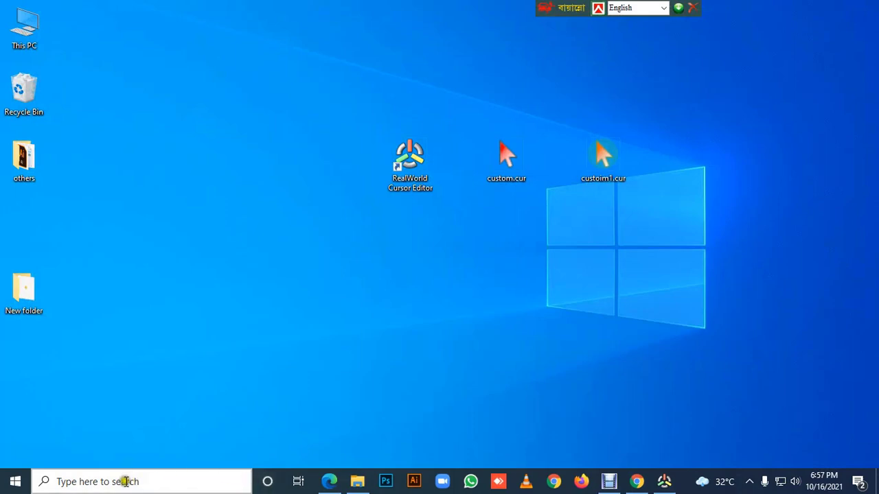
click(125, 481)
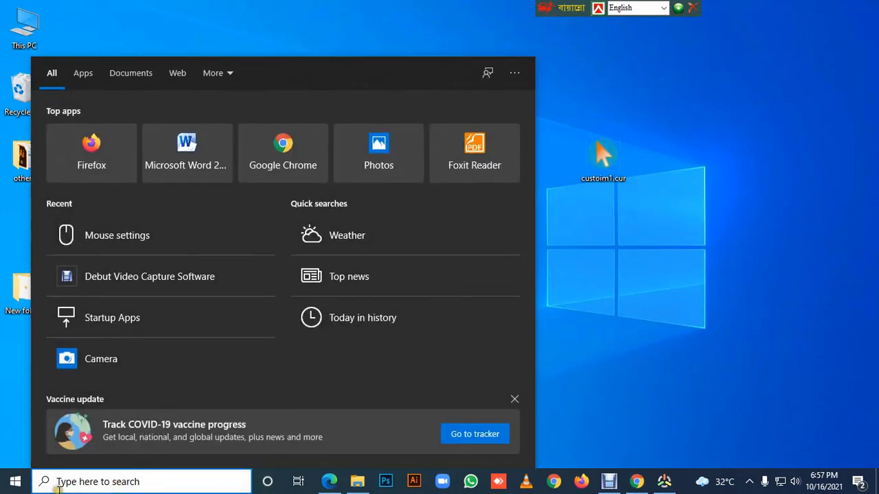
text(mouse)
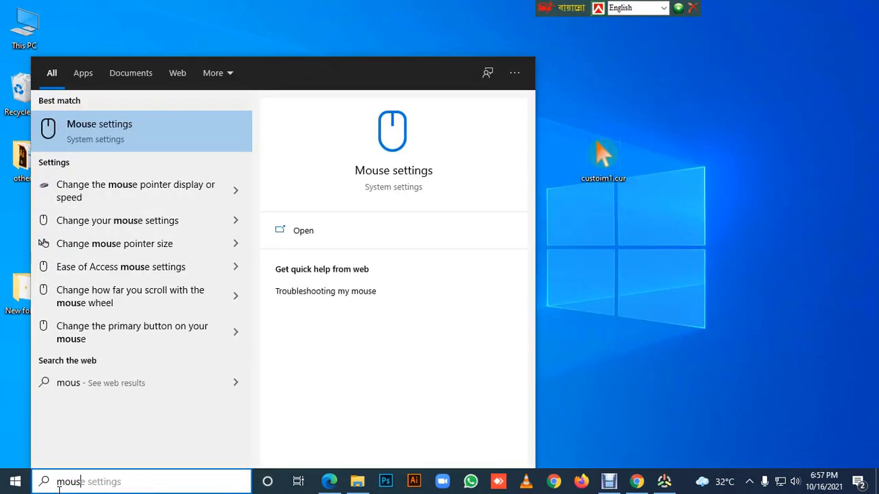
click(112, 125)
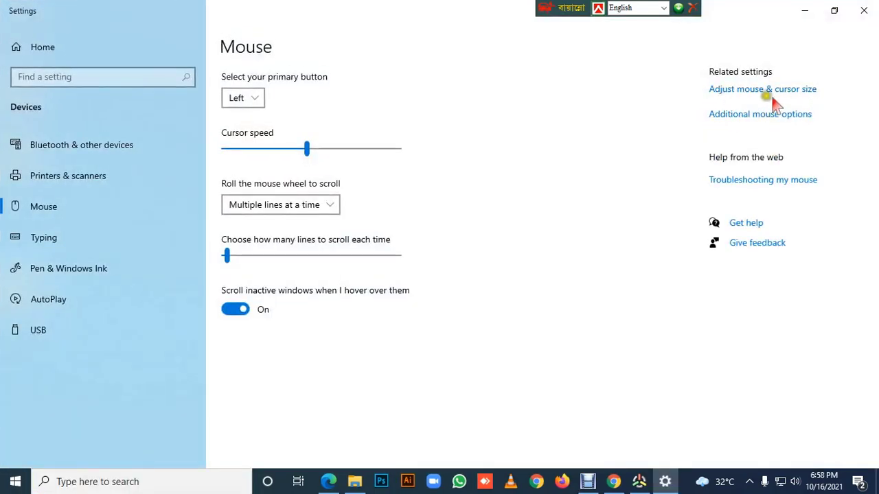
click(731, 116)
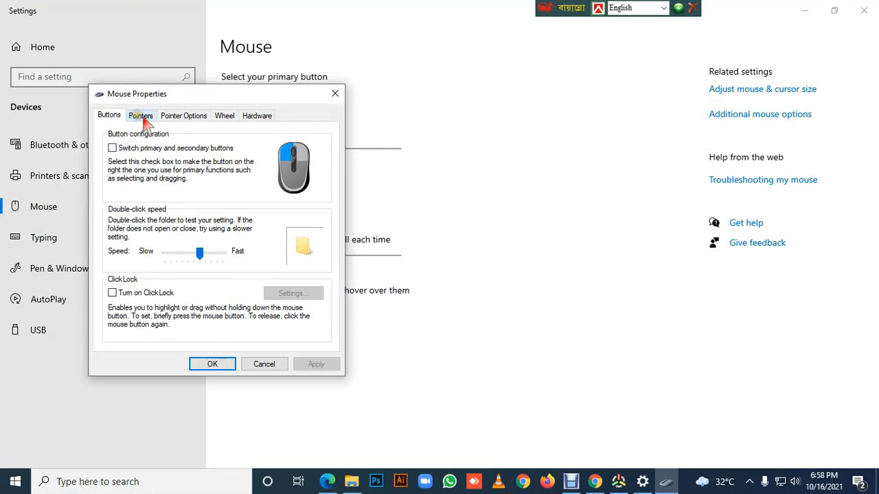
click(141, 116)
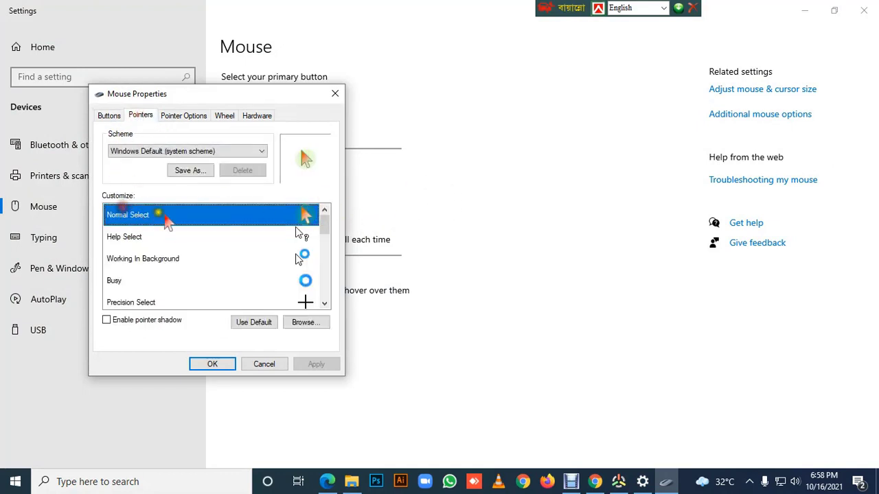
- Assign custoim1.cur from the Desktop to the Normal Select pointer and apply the change
click(301, 209)
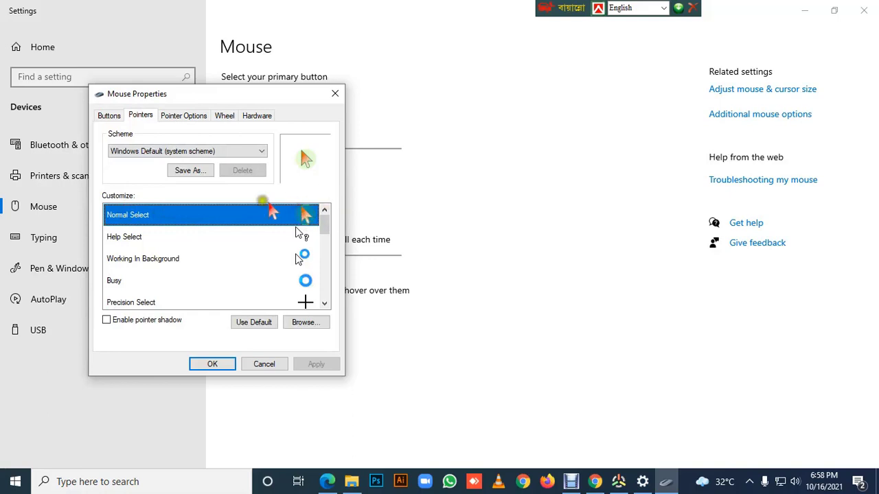
click(307, 322)
click(358, 269)
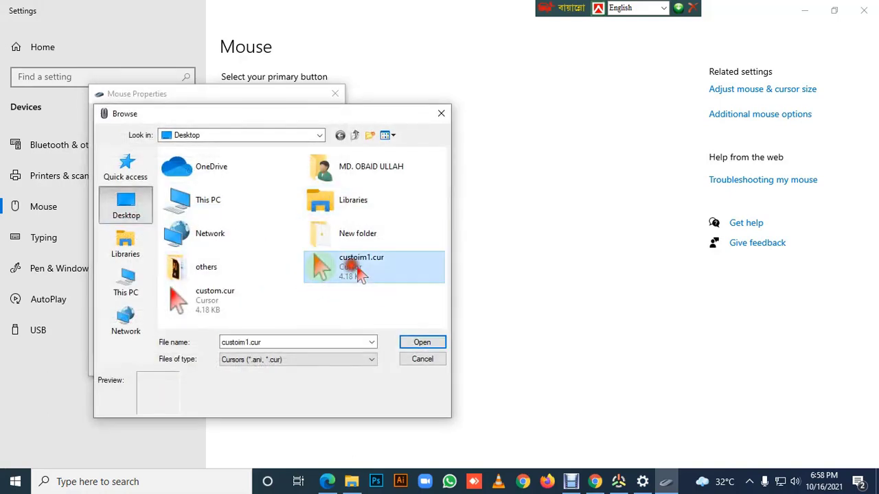
click(420, 342)
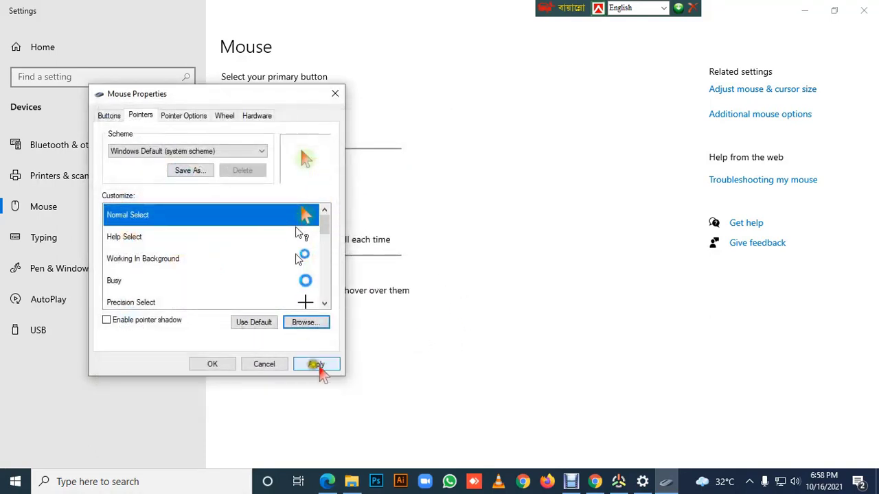
click(317, 368)
click(213, 365)
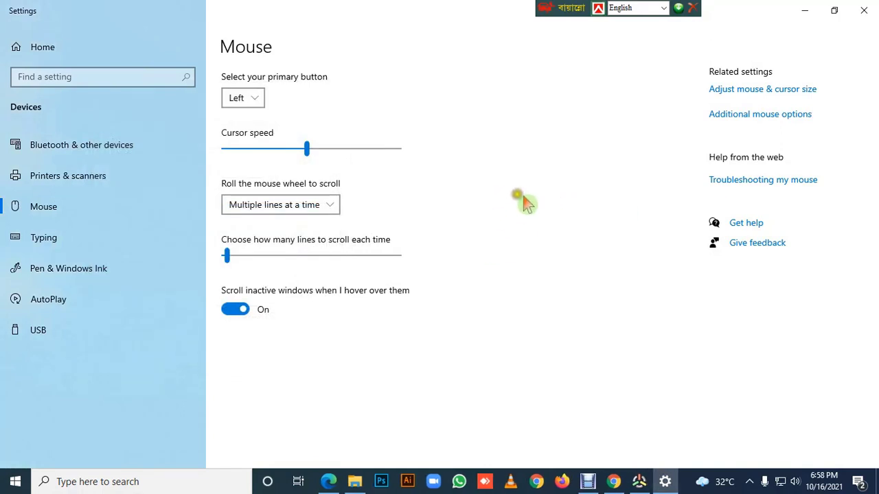
- Minimize the Settings window and refresh the desktop to check the new pointer
click(804, 10)
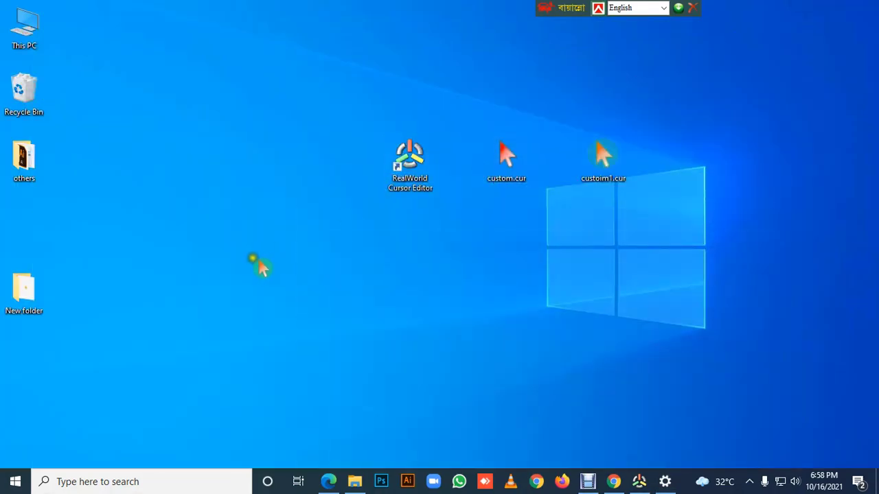
right_click(235, 215)
click(271, 254)
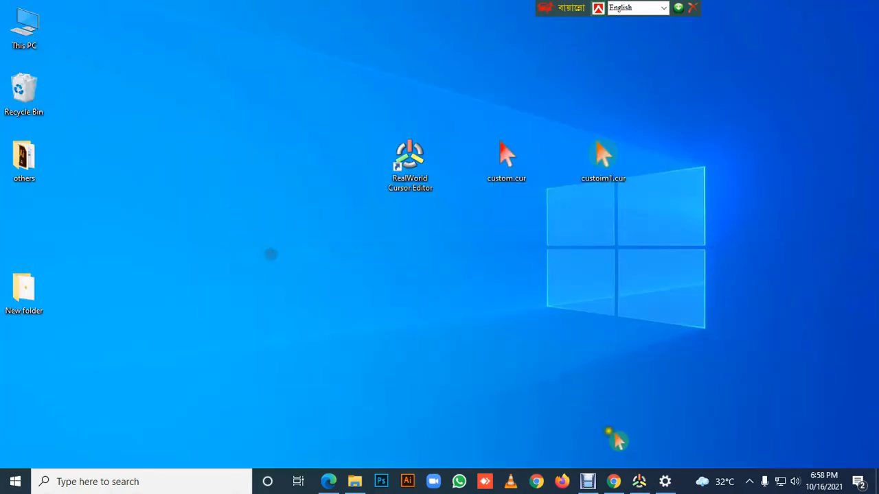
- Return to RealWorld Cursor Editor and set the ellipse fill to a translucent yellow, 75FEF500, with 46 opacity
click(639, 482)
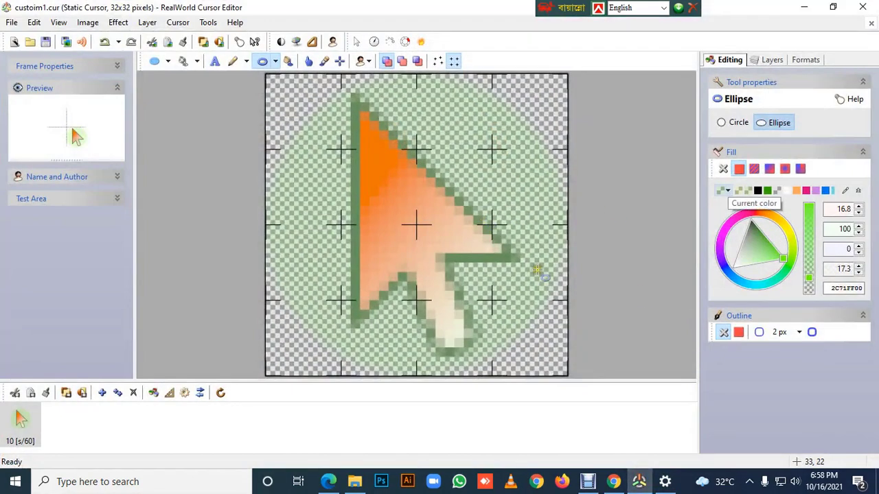
click(786, 231)
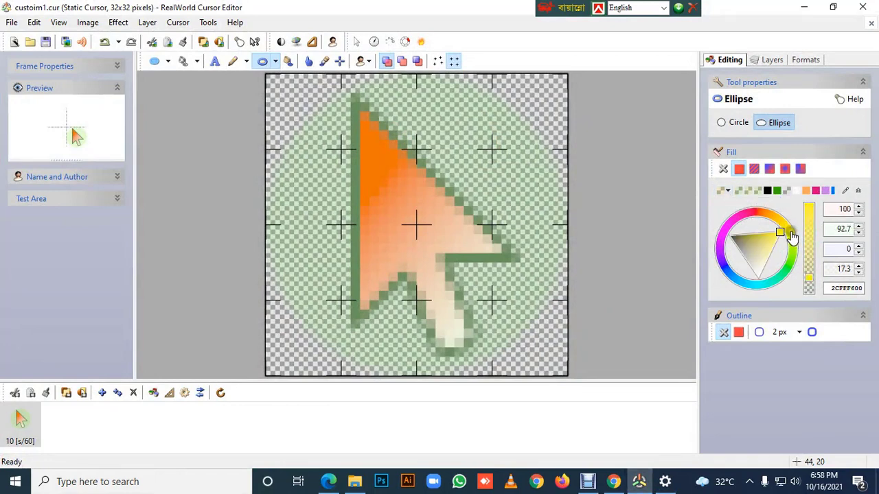
click(781, 232)
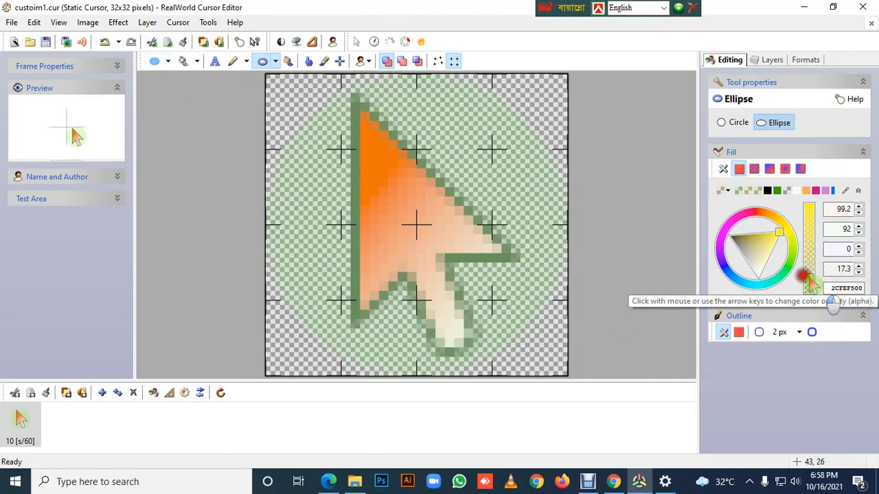
drag(810, 269, 814, 267)
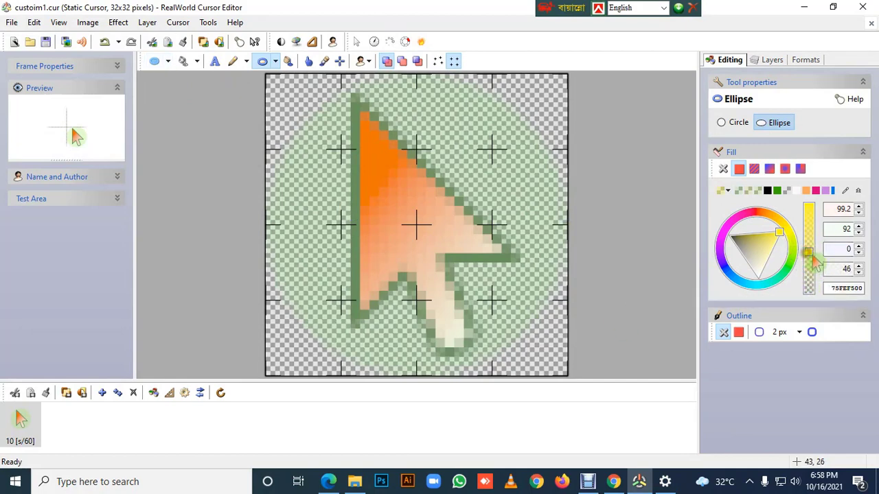
click(156, 61)
click(167, 61)
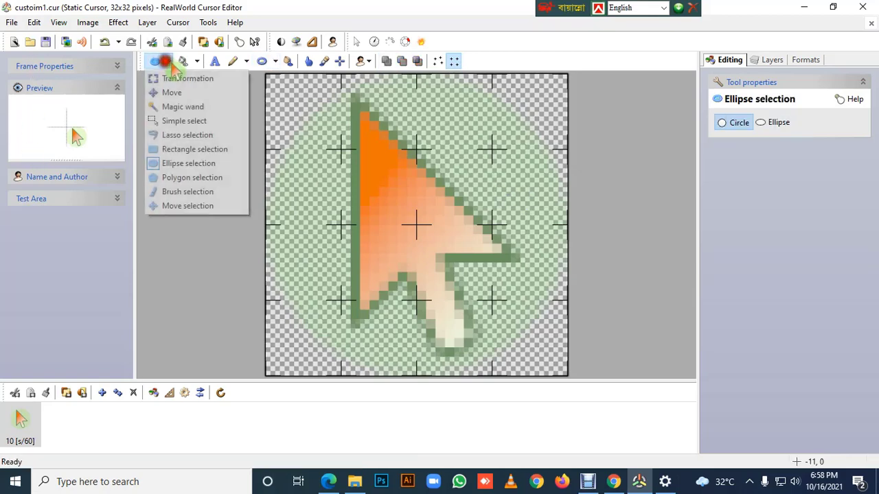
click(171, 91)
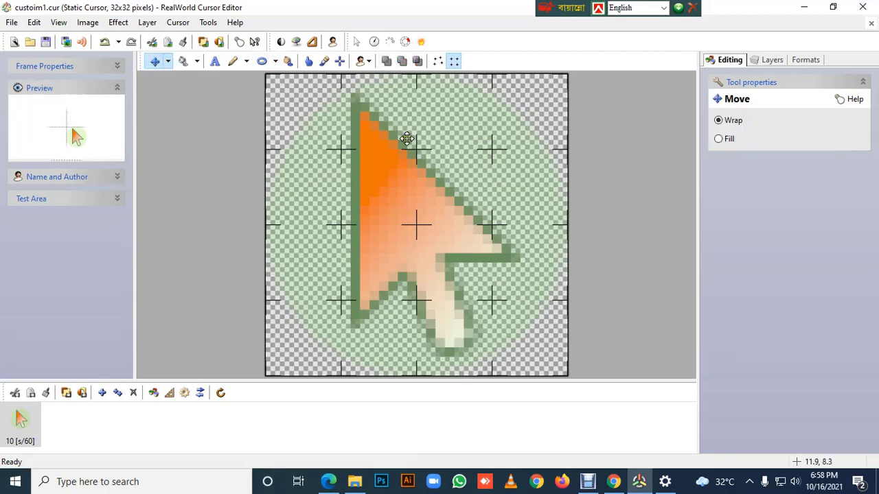
- Draw a yellow 32 x 32 ellipse over the arrow so that it fills the whole canvas
click(265, 61)
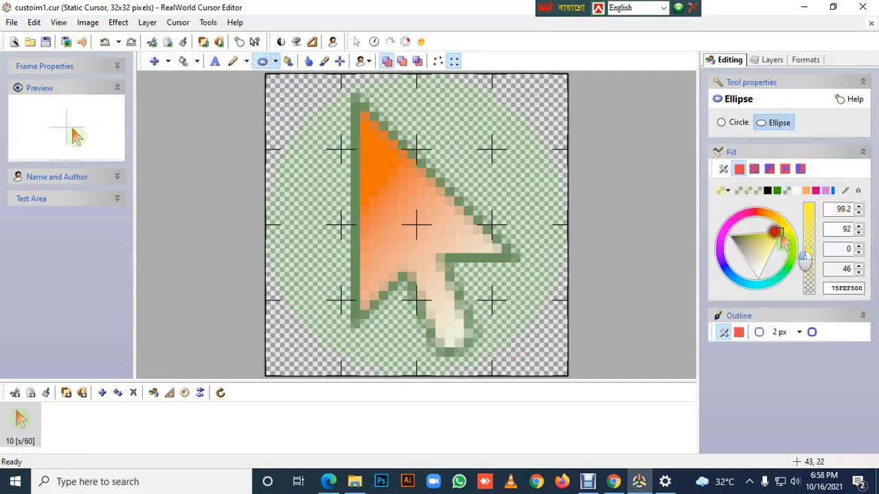
drag(762, 242, 759, 233)
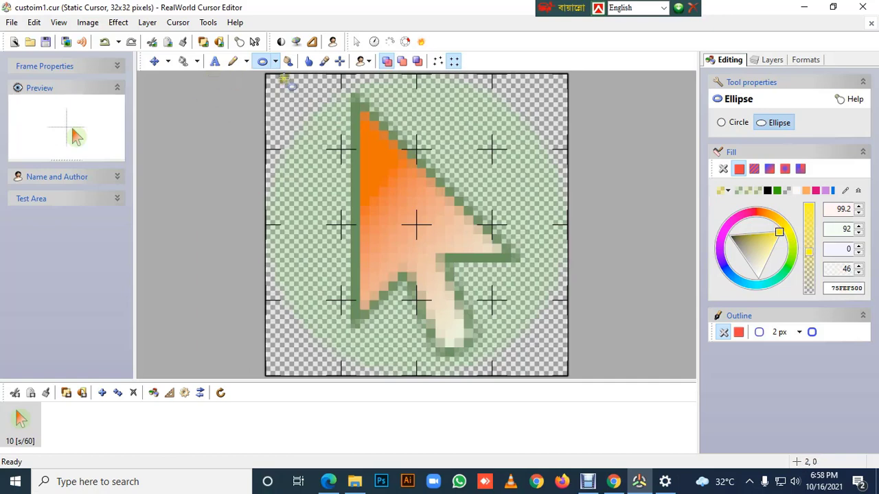
drag(269, 78, 558, 378)
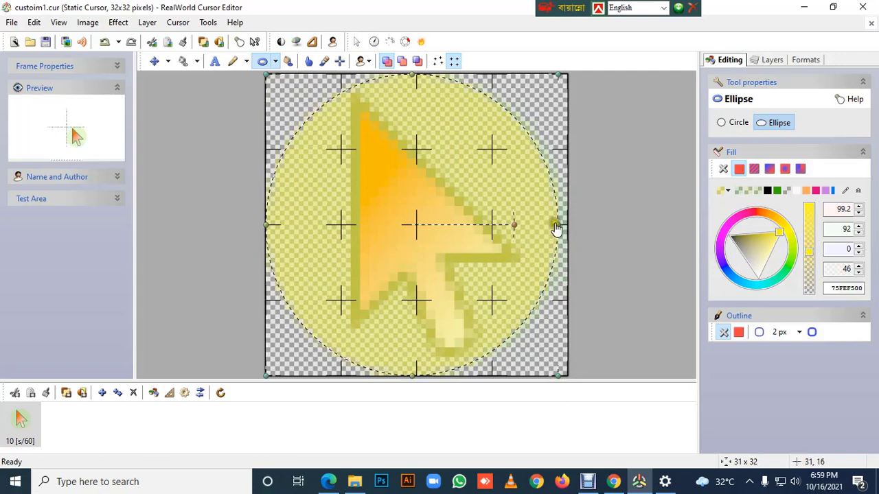
drag(558, 232, 565, 230)
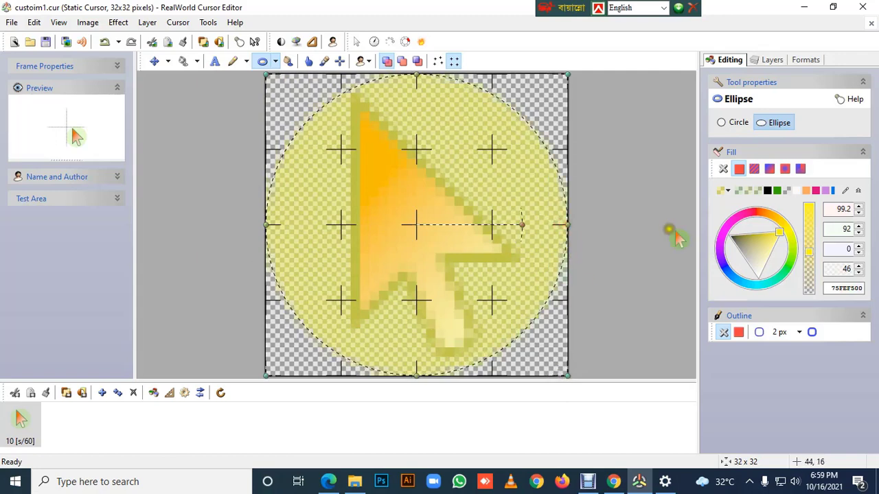
- Save the yellow version to the Desktop as the static cursor file custoim2.cur
click(12, 22)
click(27, 80)
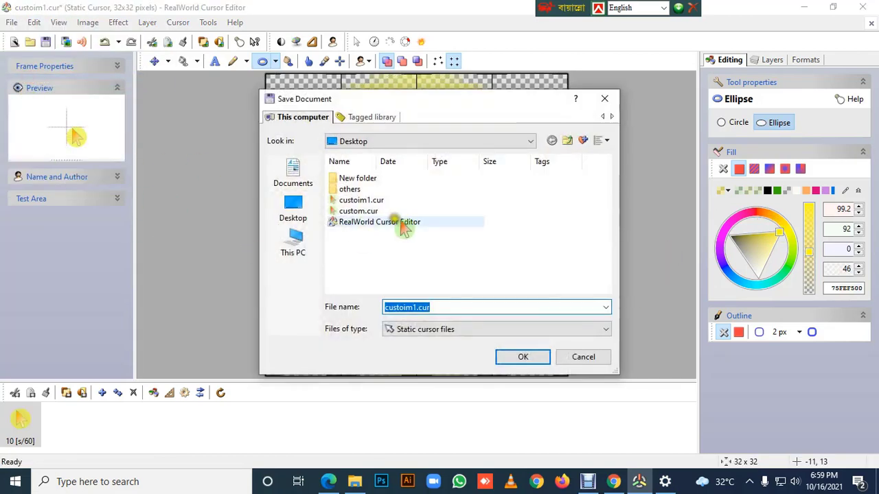
click(365, 260)
double_click(410, 308)
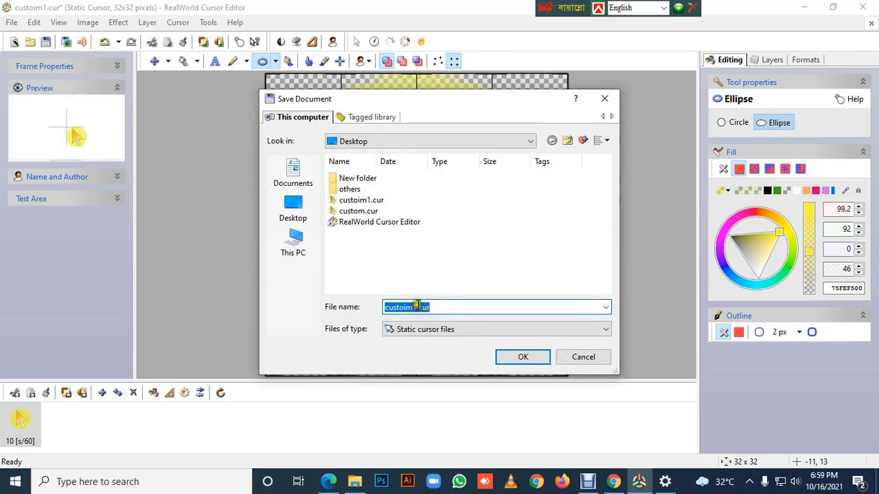
click(419, 308)
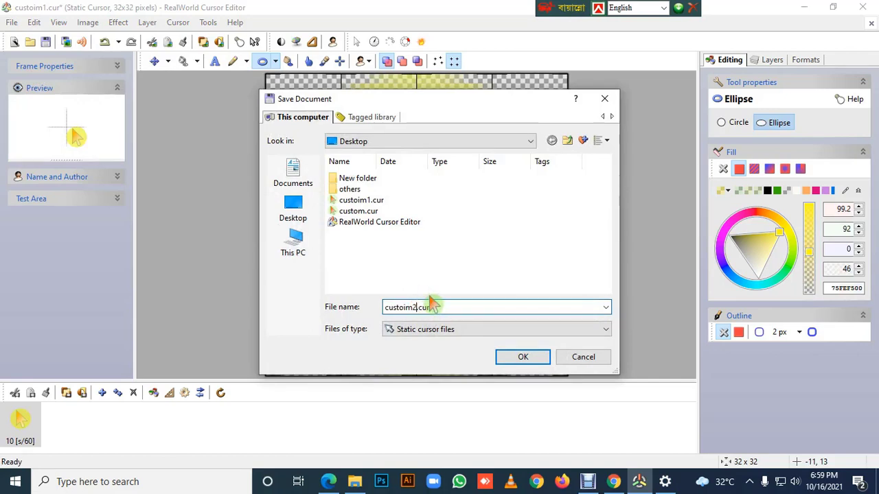
click(522, 357)
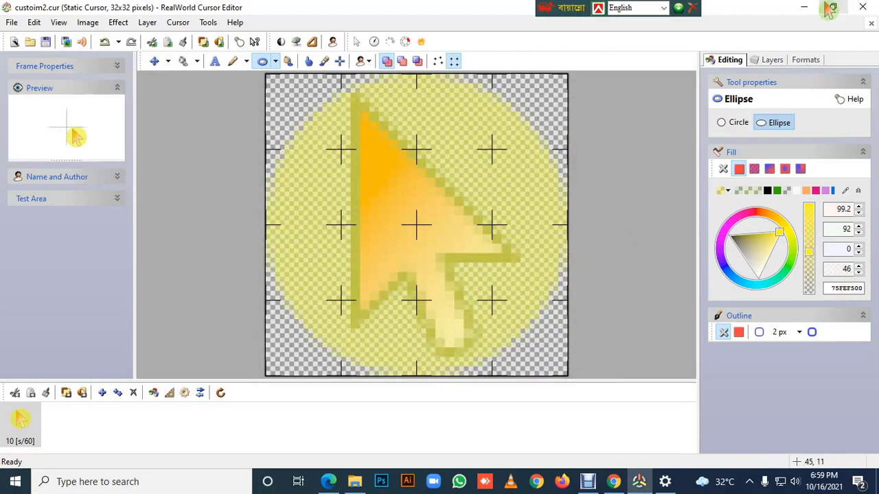
- Minimize the cursor editor, line up custoim2.cur and custom.cur on either side of custoim1.cur on the desktop, and refresh it
click(804, 7)
drag(24, 223, 652, 159)
right_click(788, 141)
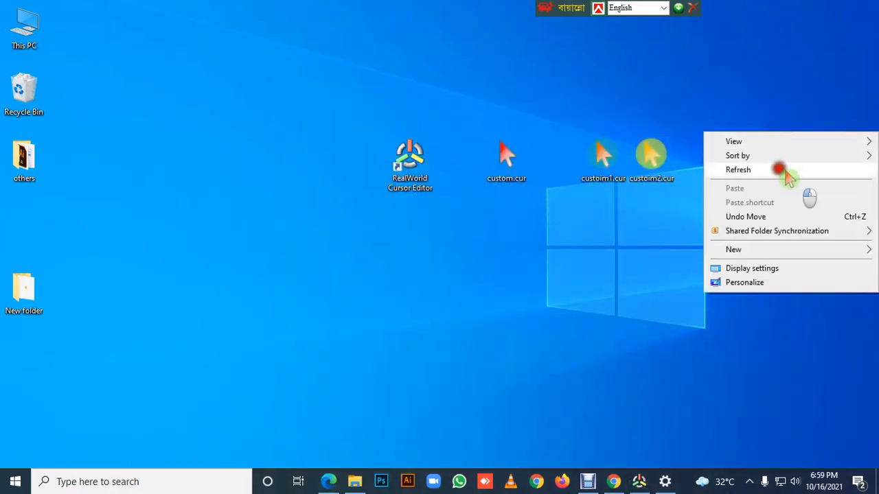
click(778, 169)
drag(497, 175, 546, 177)
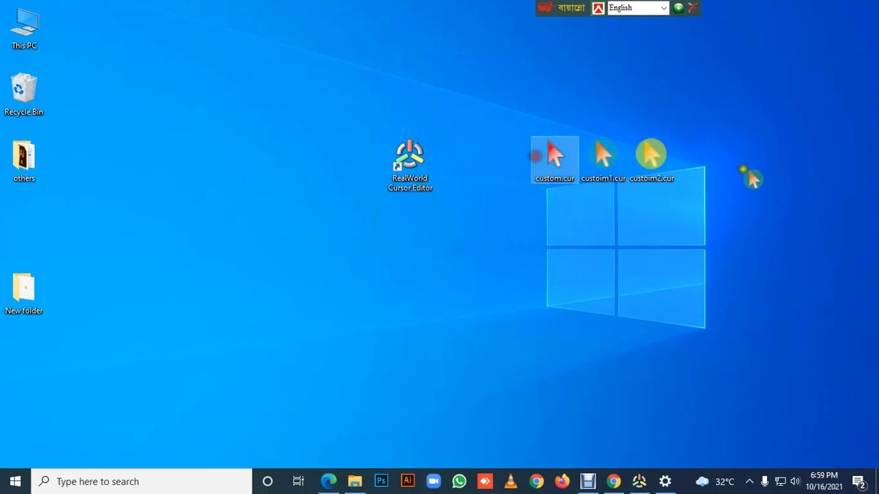
right_click(773, 130)
click(764, 169)
drag(510, 112, 667, 226)
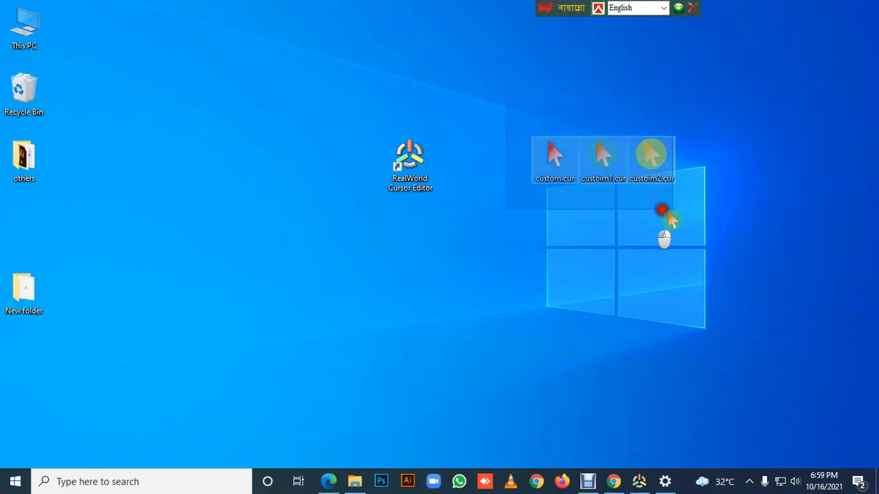
click(789, 131)
click(776, 165)
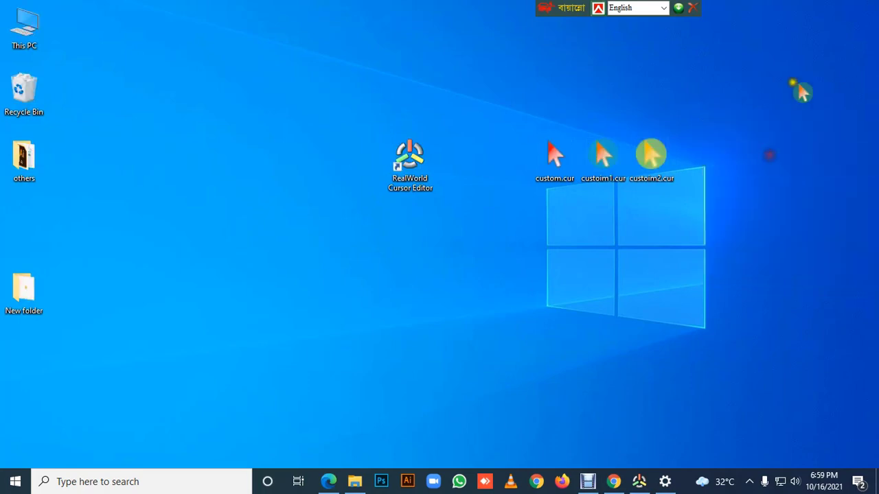
drag(511, 140, 680, 204)
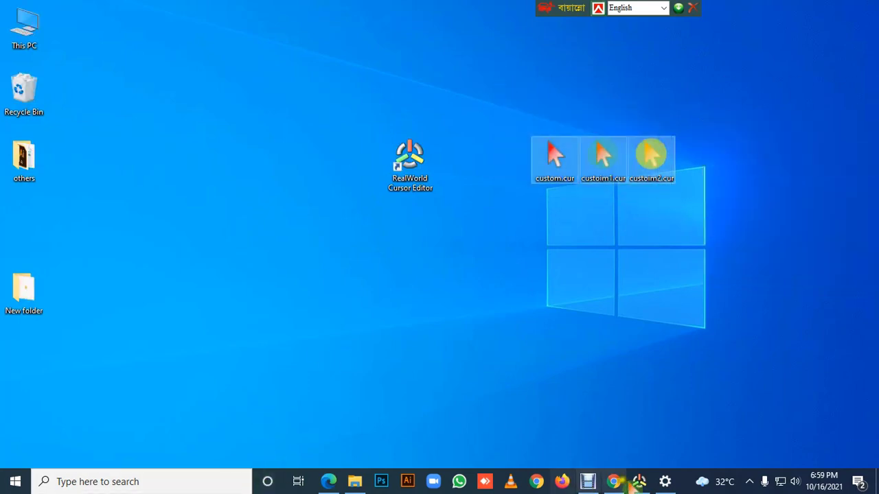
- Assign custoim2.cur from the Desktop to the Normal Select pointer in the Windows mouse properties, apply it and close Settings
click(665, 481)
click(755, 114)
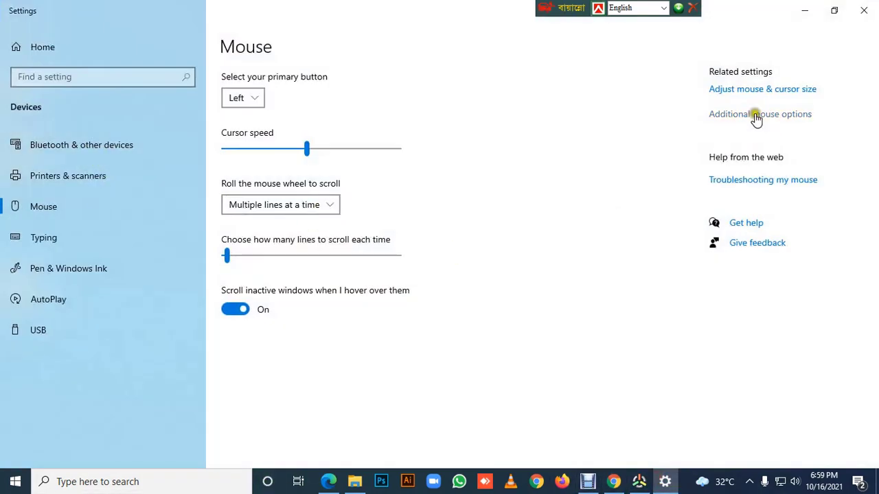
click(72, 49)
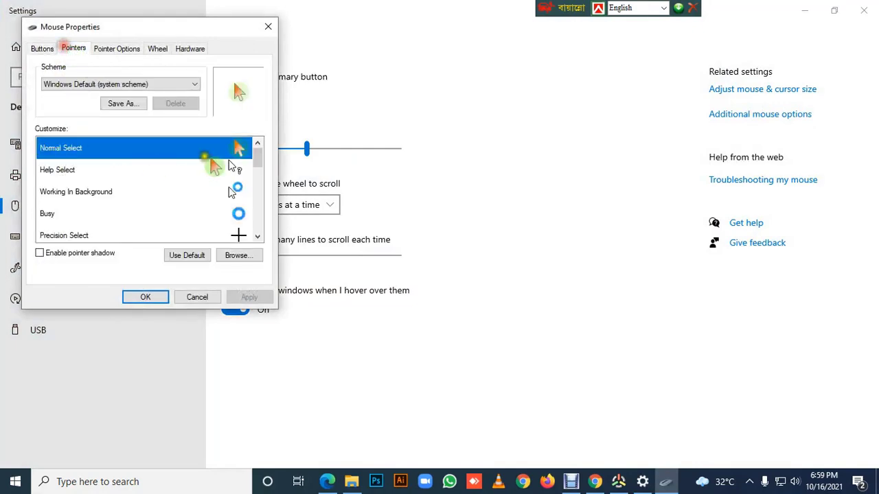
click(237, 255)
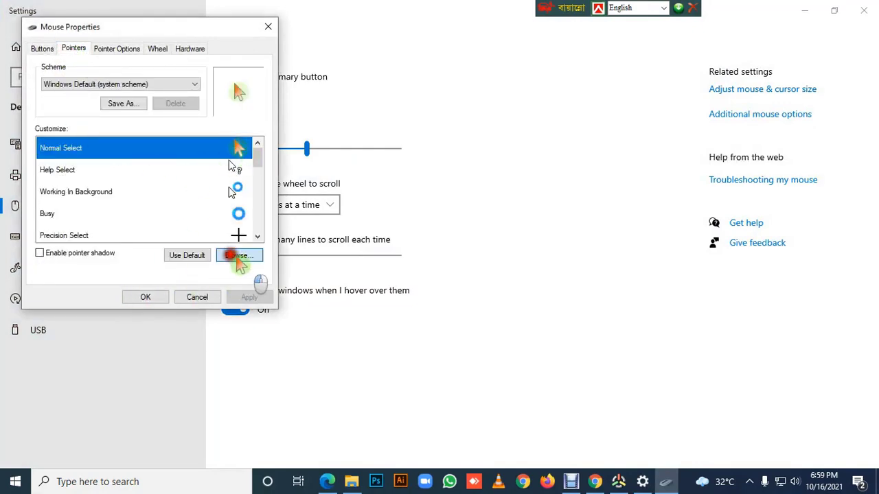
click(140, 231)
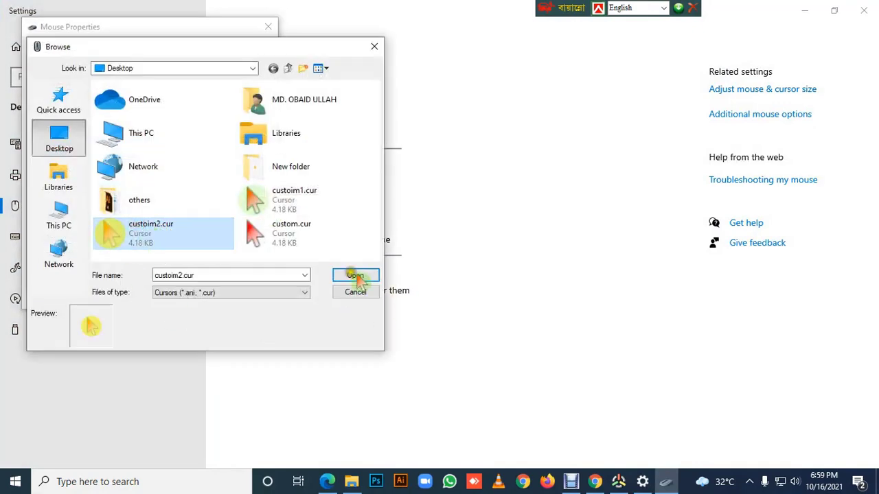
click(354, 276)
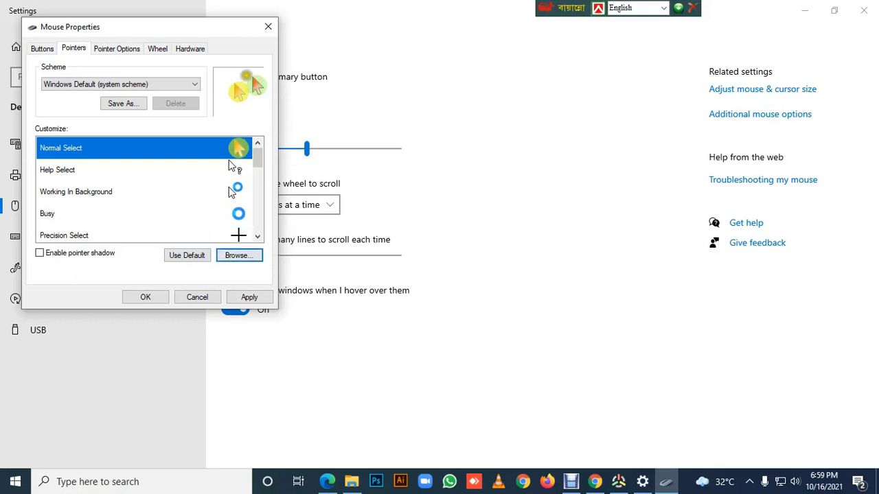
click(247, 298)
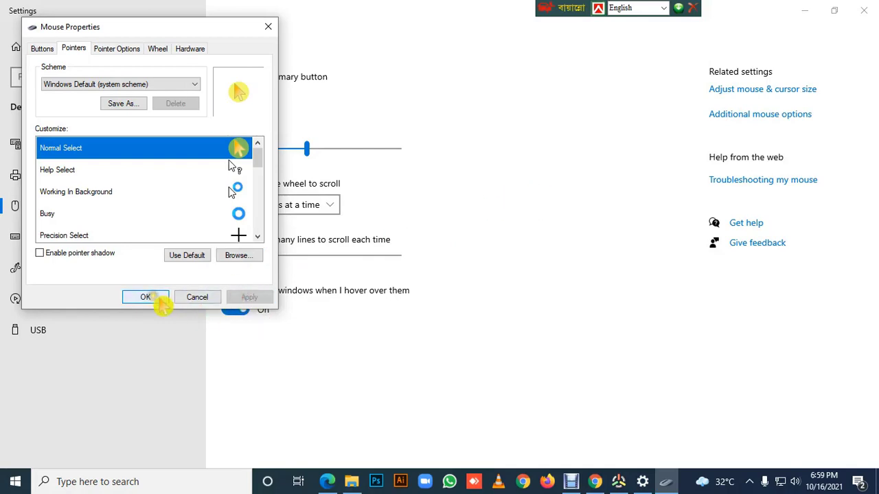
click(159, 301)
click(863, 11)
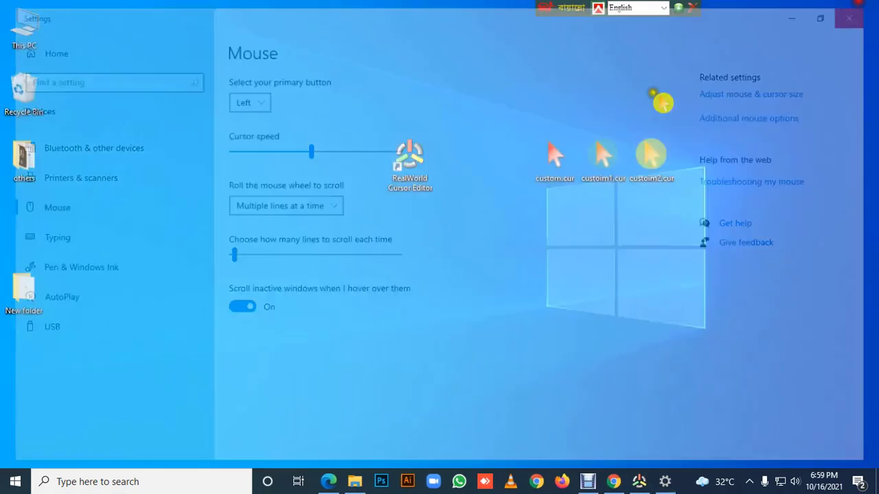
- Move the RealWorld Cursor Editor shortcut and the three cursor files together further right across the desktop, and refresh it
drag(294, 101, 725, 266)
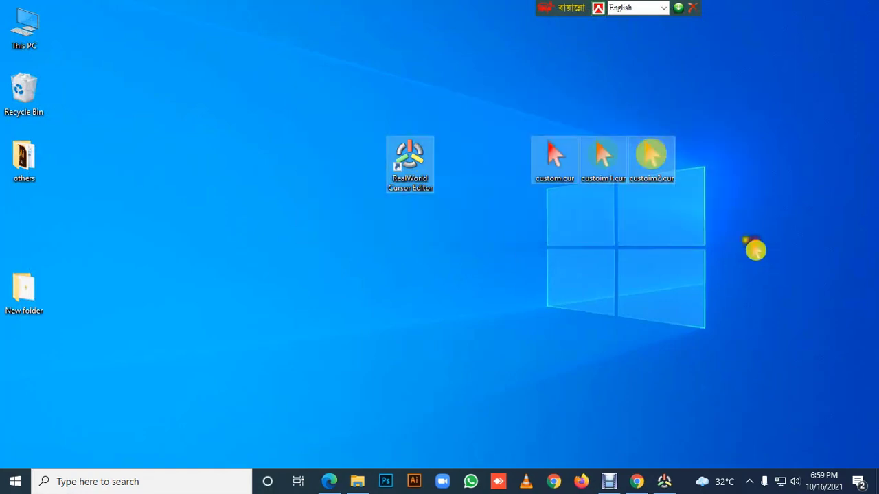
drag(420, 162, 596, 171)
click(383, 229)
right_click(352, 152)
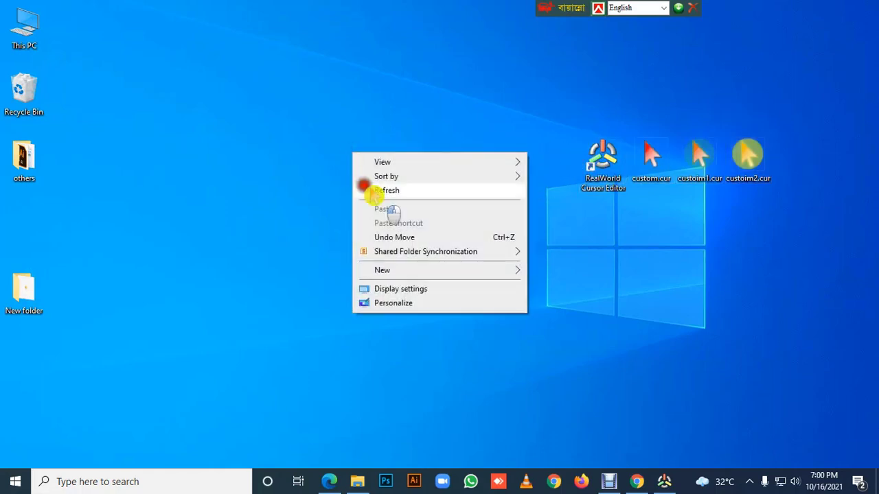
click(371, 192)
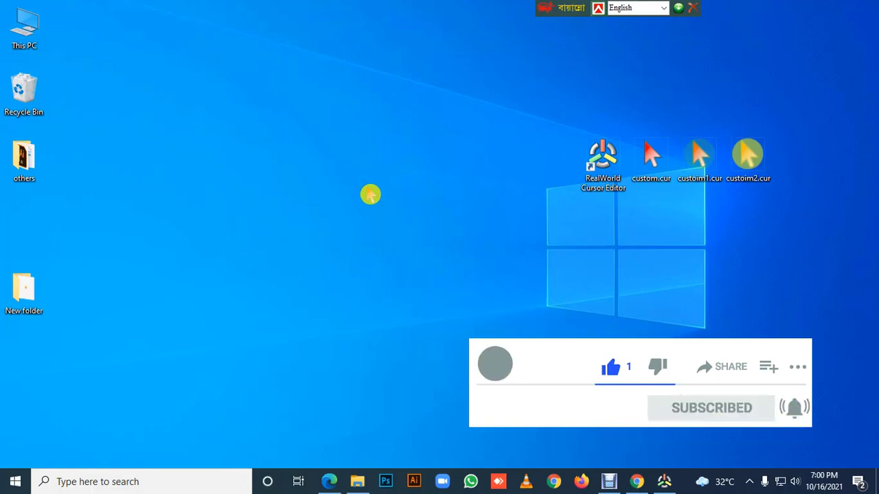
drag(542, 113, 810, 222)
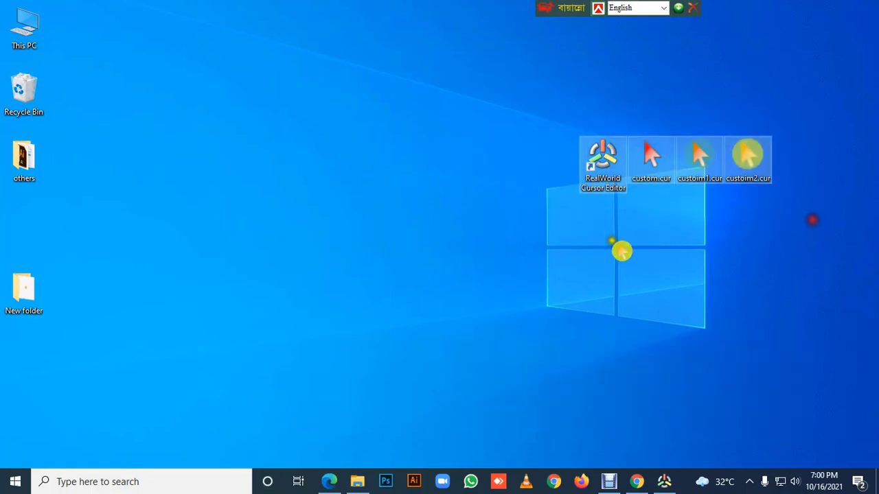
drag(534, 119, 815, 232)
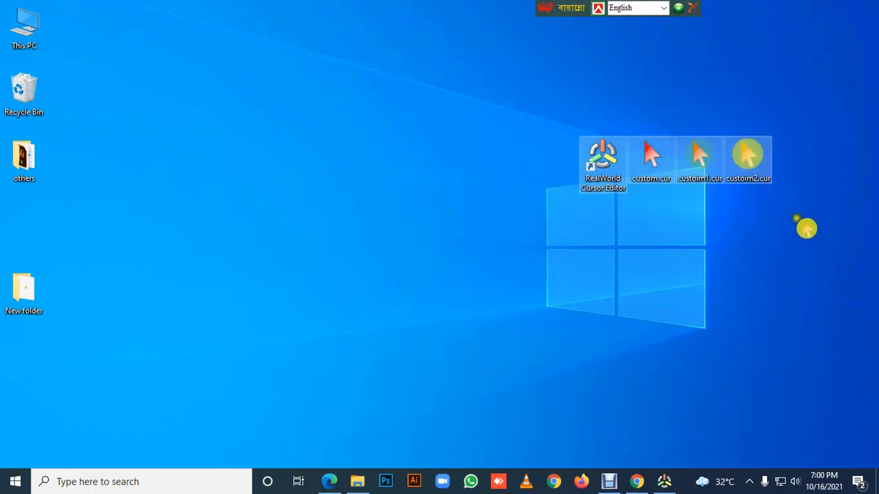